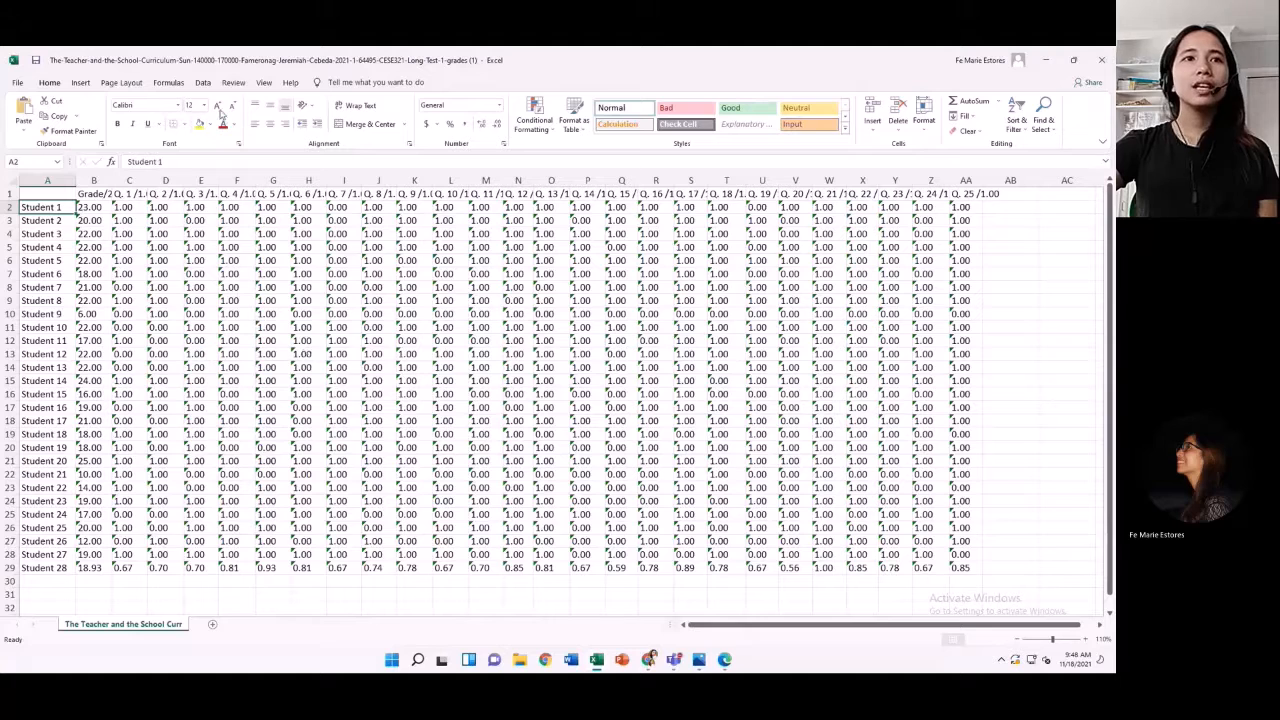
pyautogui.click(95, 195)
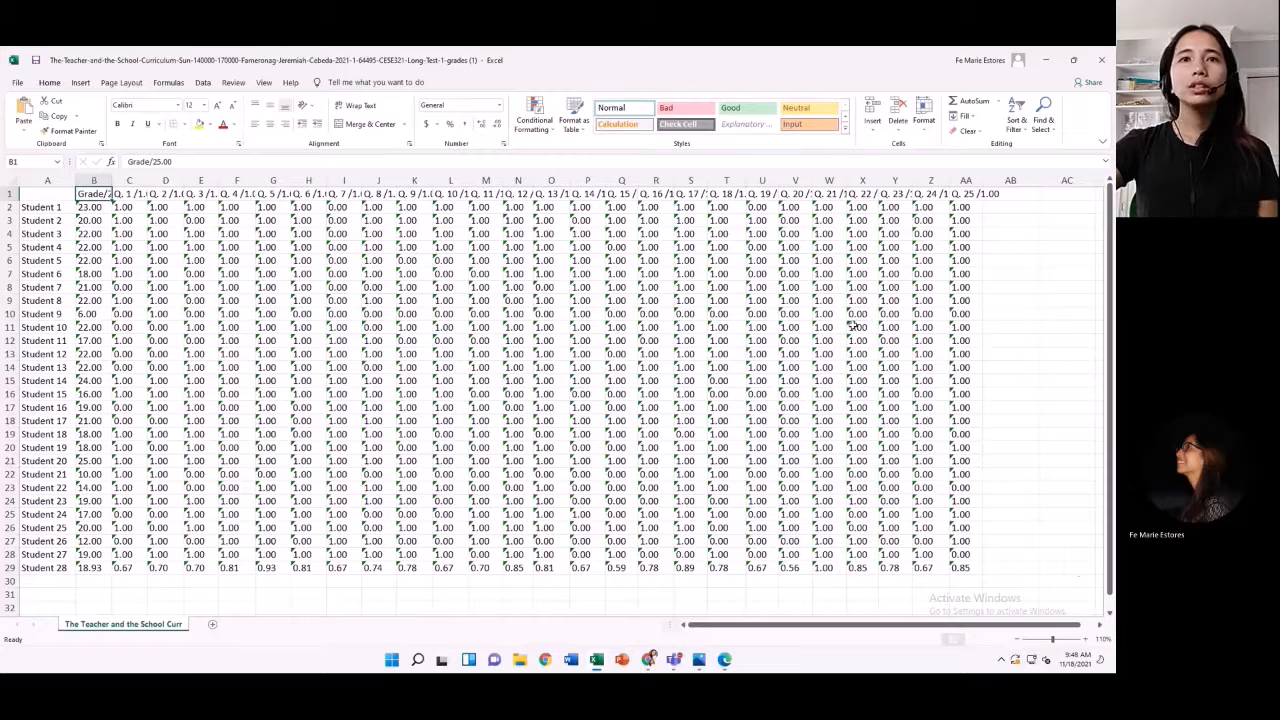
pyautogui.click(93, 207)
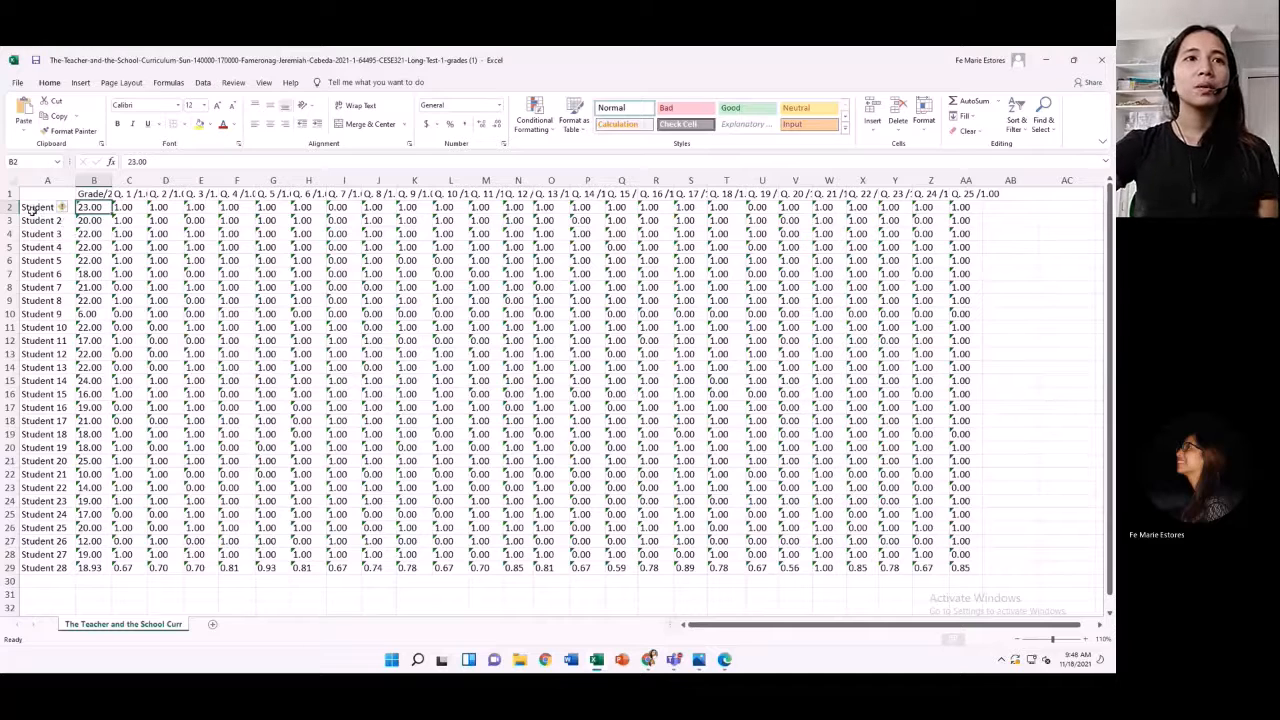
pyautogui.click(36, 208)
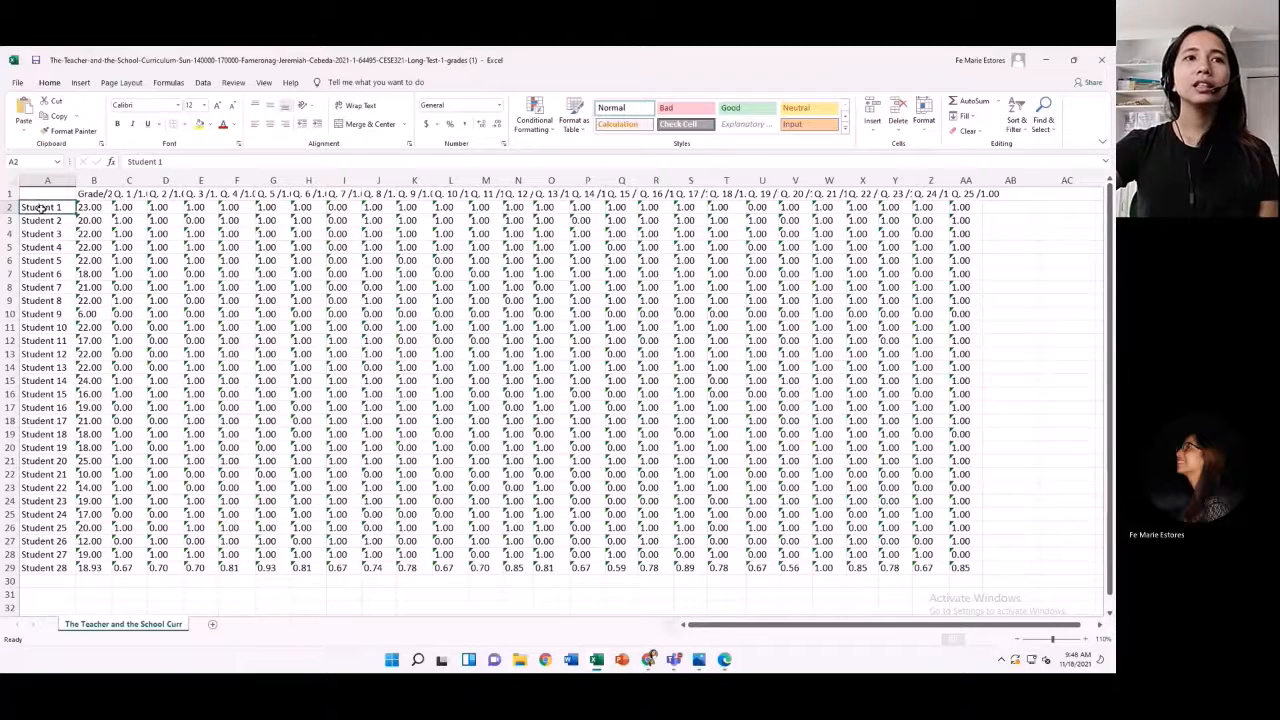
# Step: Sort the student rows A2:AA29 by cell values in column B, Z to A, treating anything that looks like a number as a number
pyautogui.moveTo(38, 208); pyautogui.dragTo(957, 568)
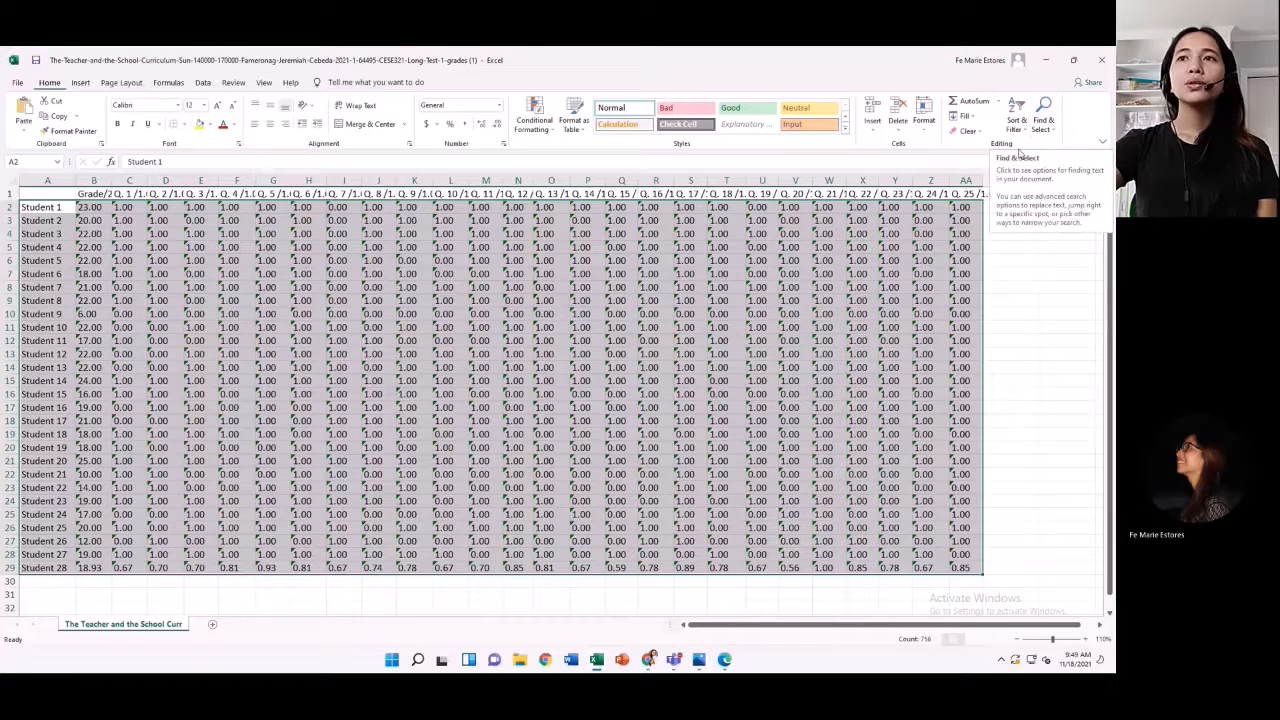
pyautogui.click(1020, 129)
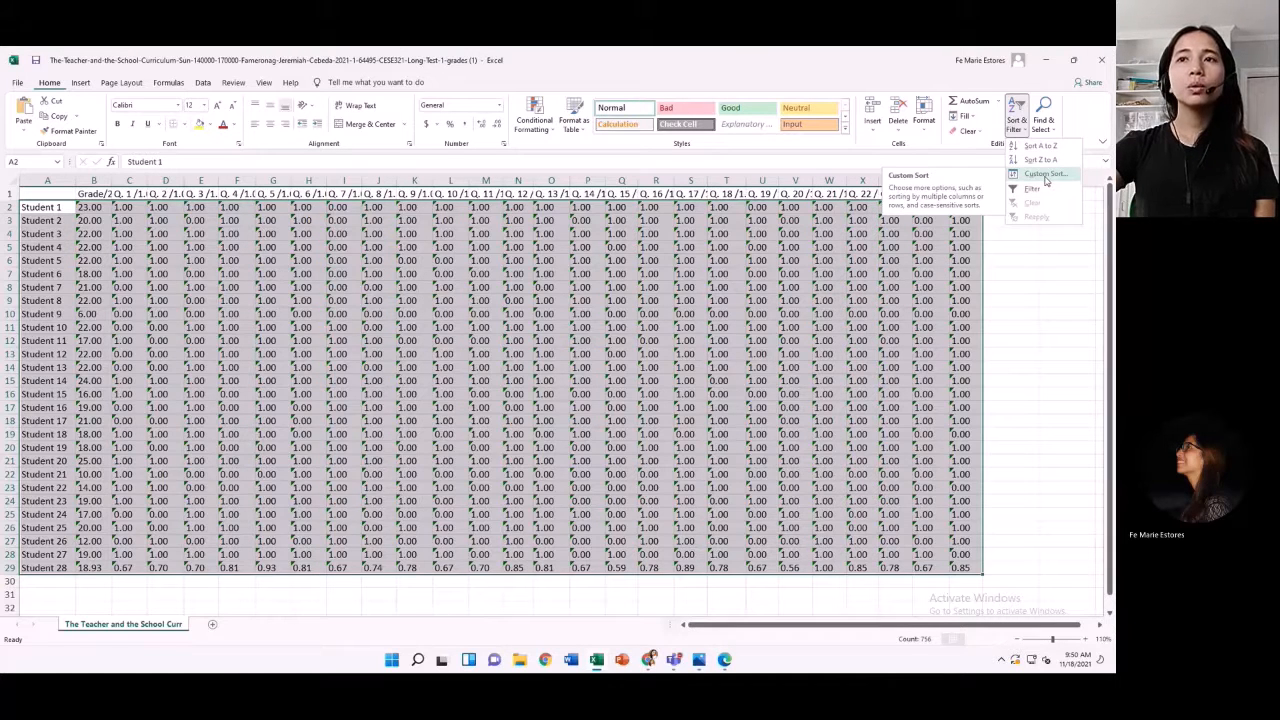
pyautogui.click(1044, 174)
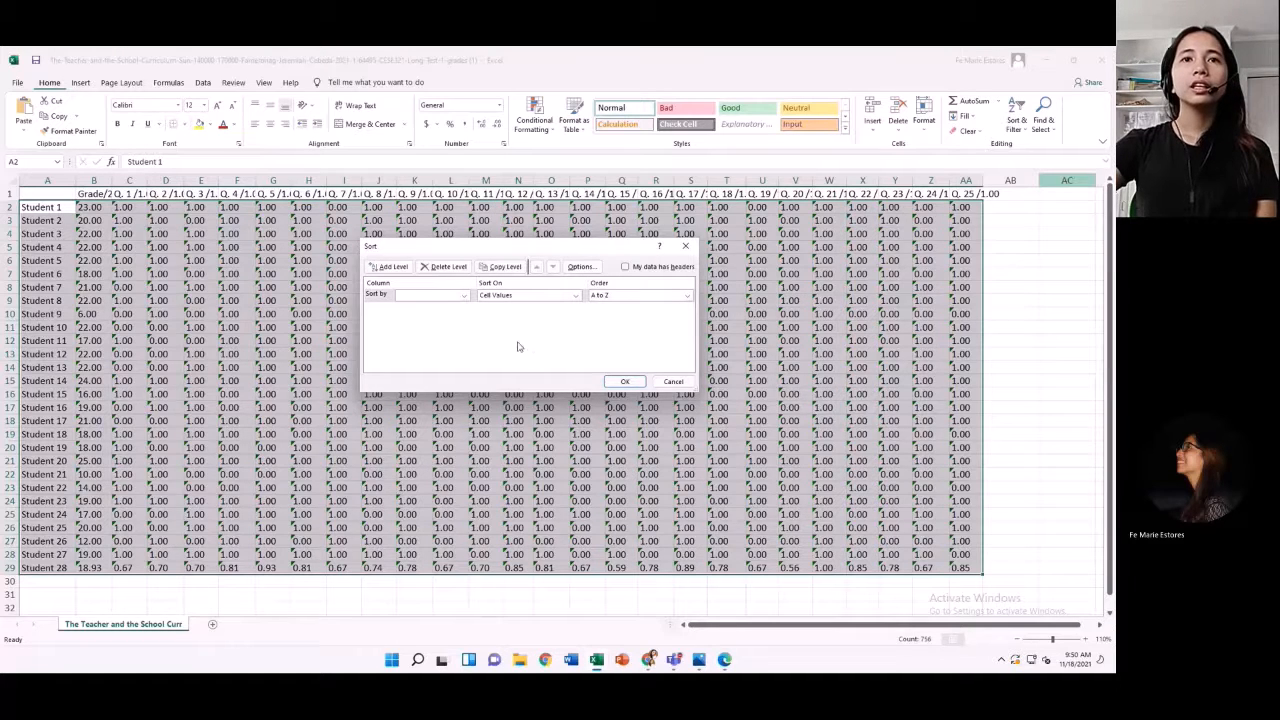
pyautogui.click(431, 303)
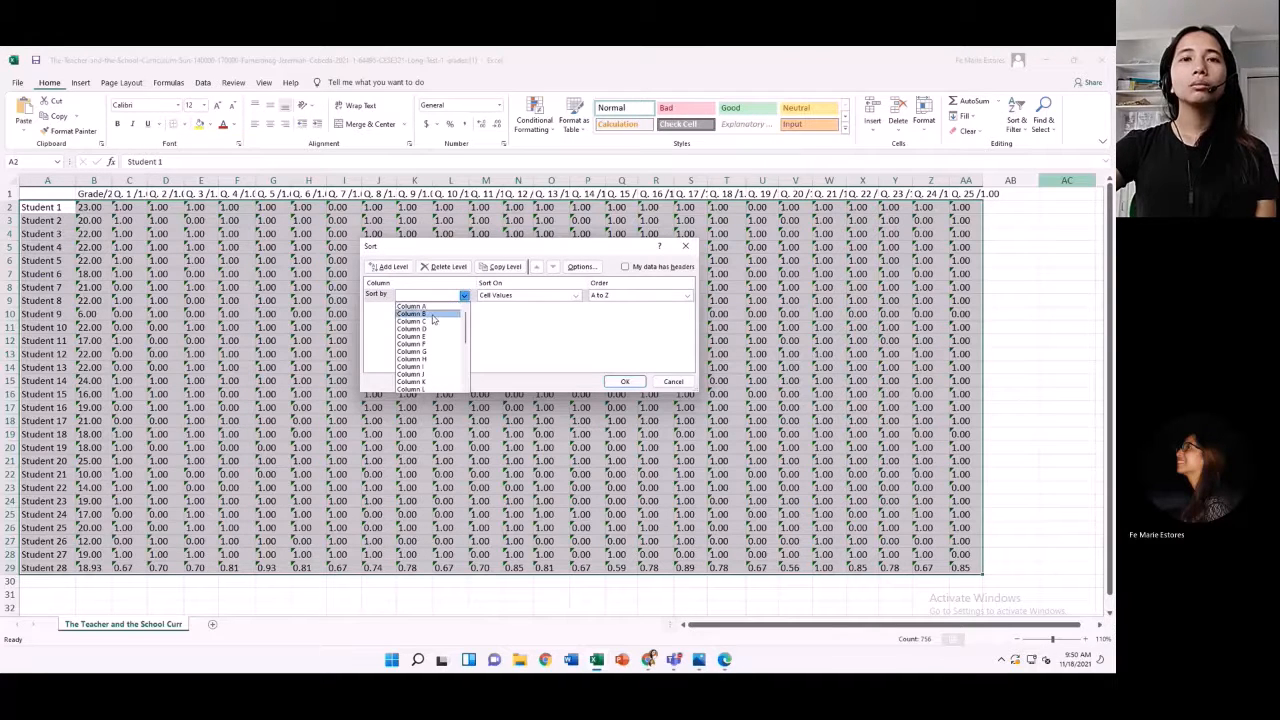
pyautogui.click(431, 314)
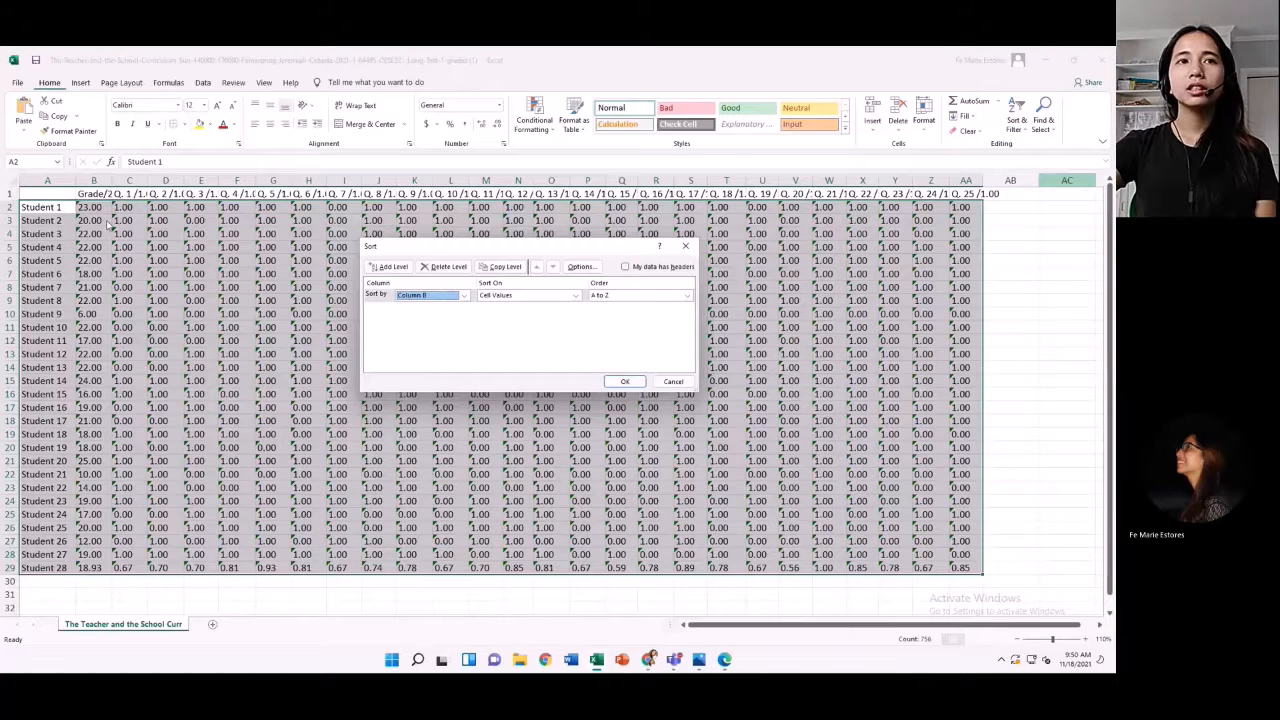
pyautogui.click(539, 297)
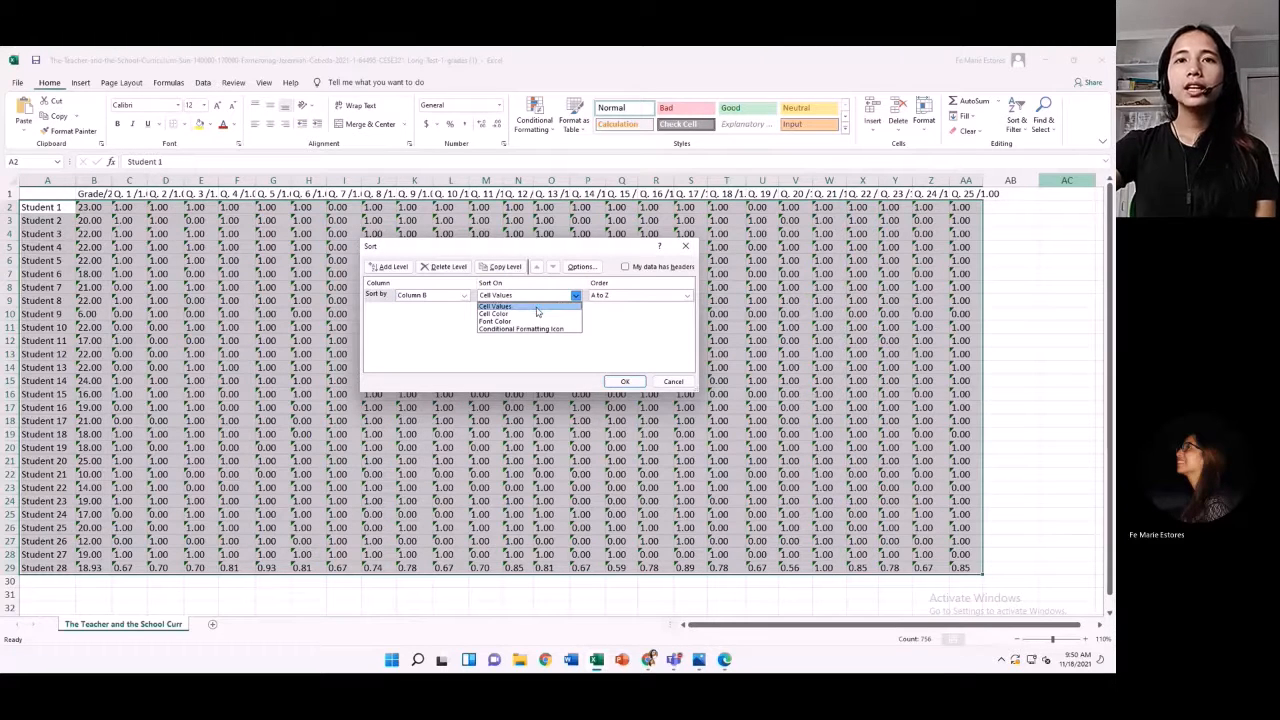
pyautogui.click(537, 309)
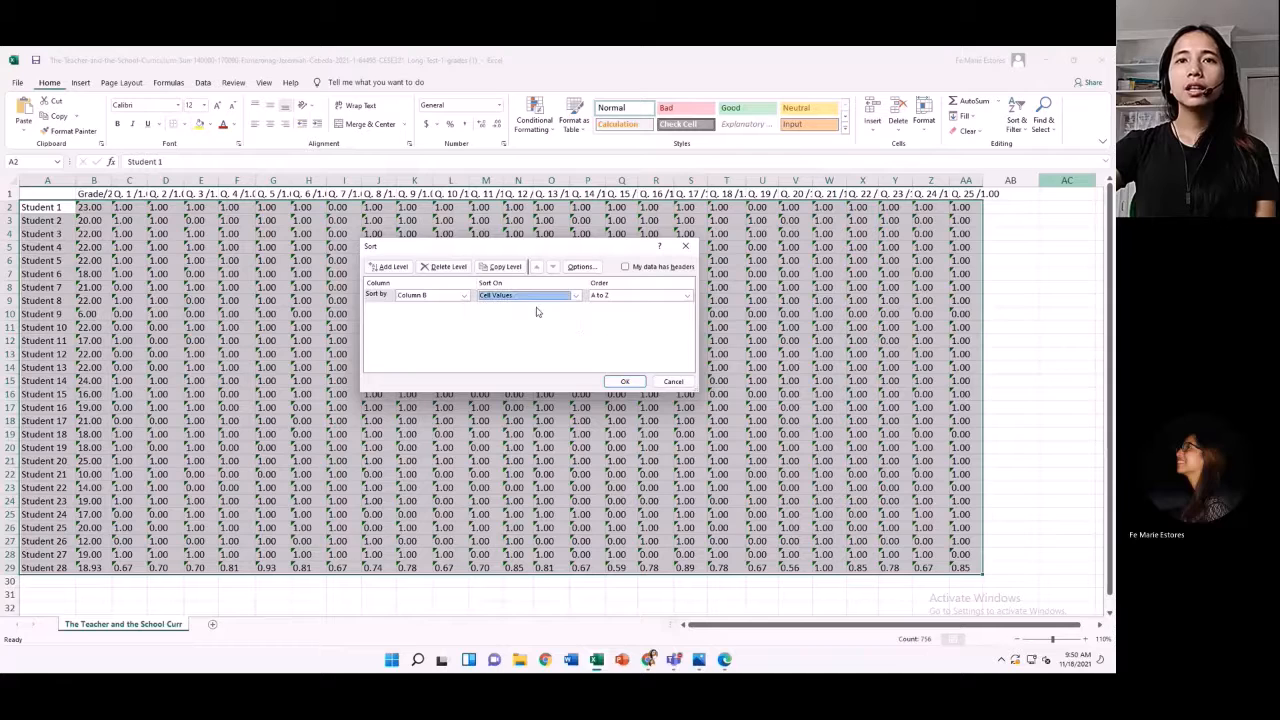
pyautogui.click(624, 296)
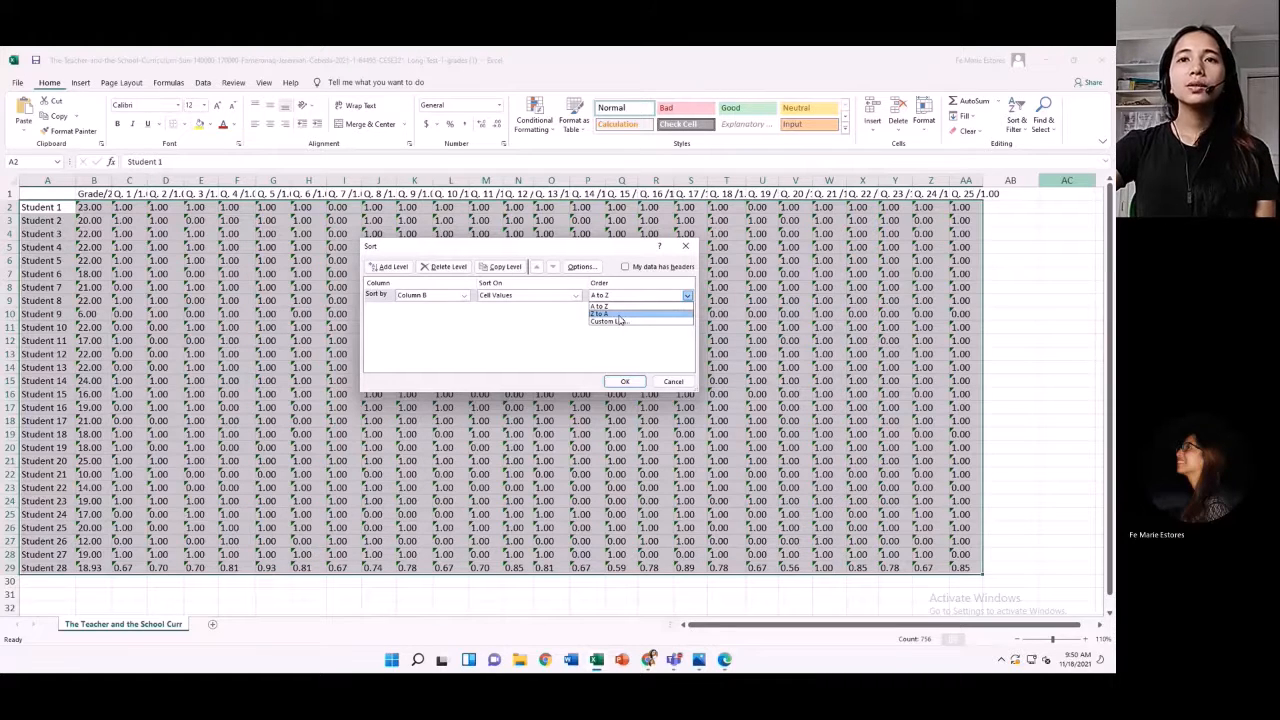
pyautogui.click(618, 314)
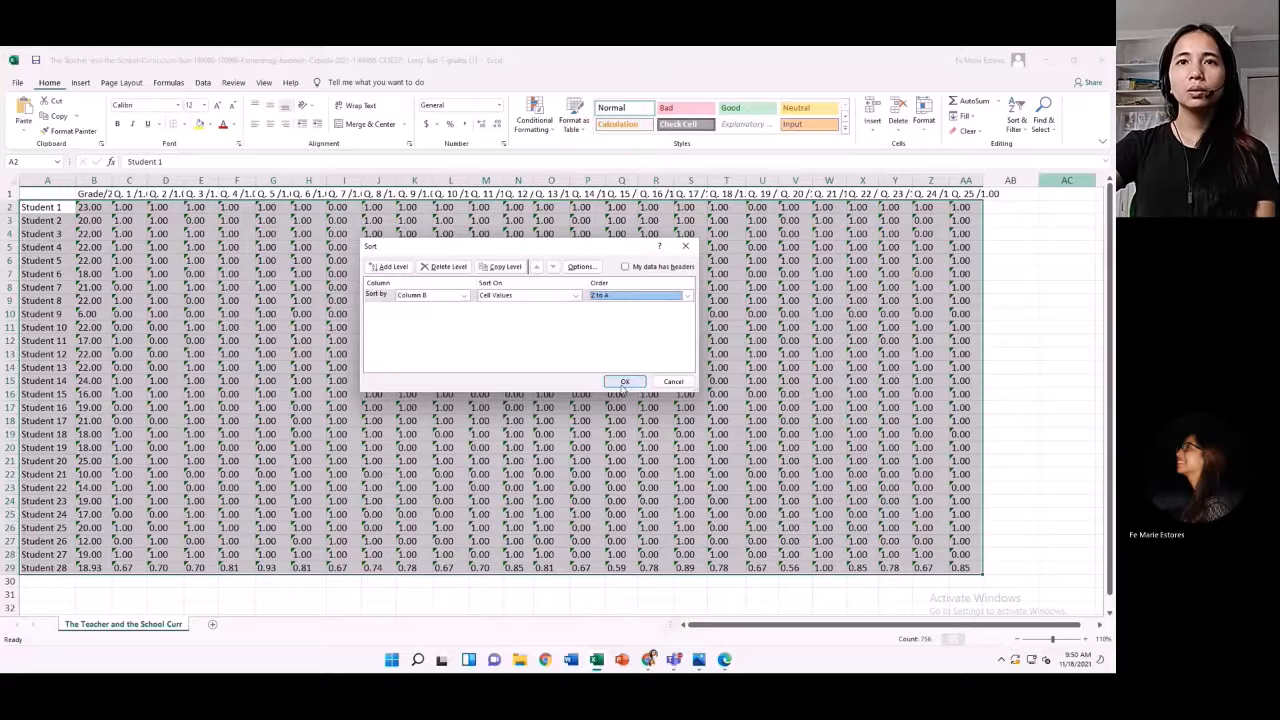
pyautogui.click(623, 384)
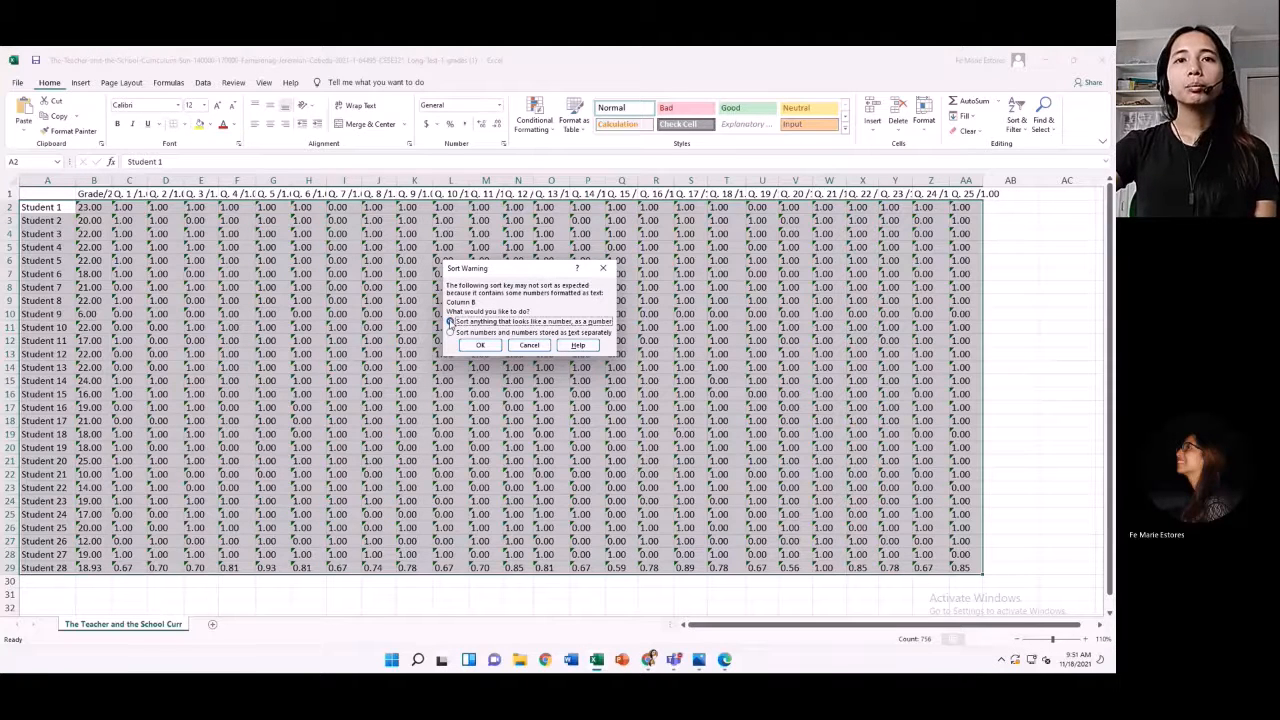
pyautogui.press('Return')
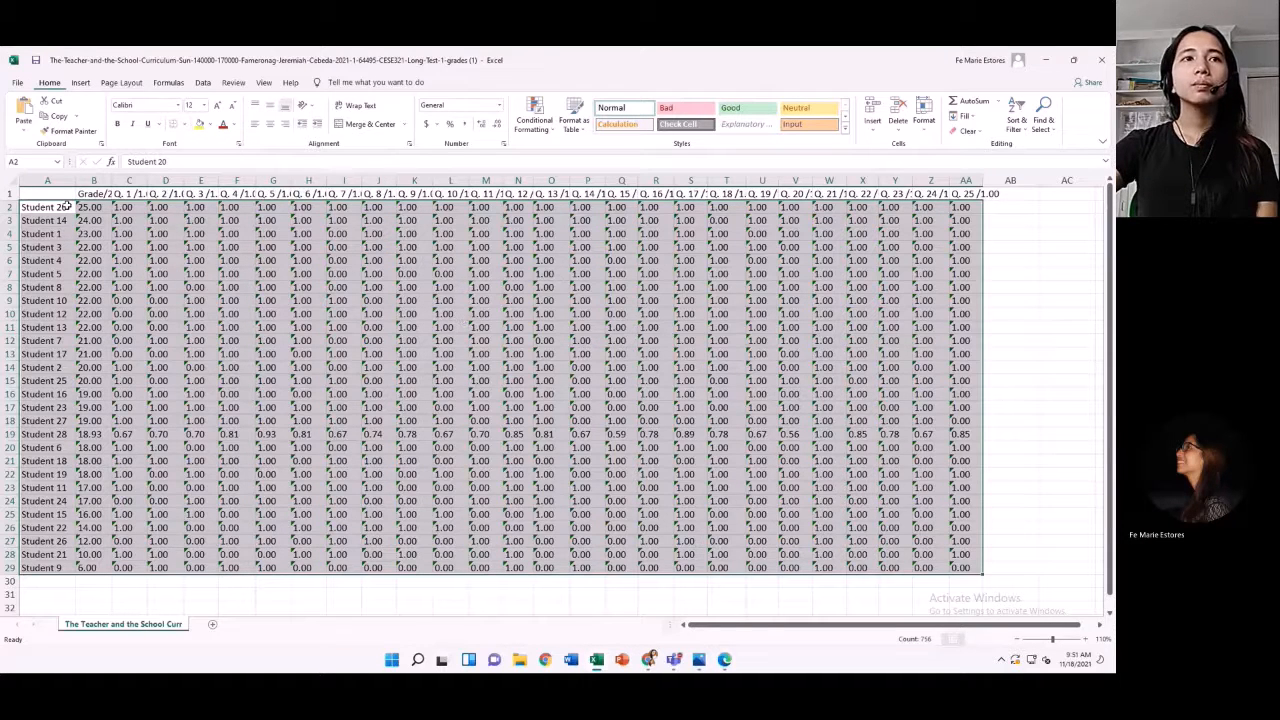
# Step: Convert the text-stored grades and item scores in B2:AA29 to numbers
pyautogui.click(93, 206)
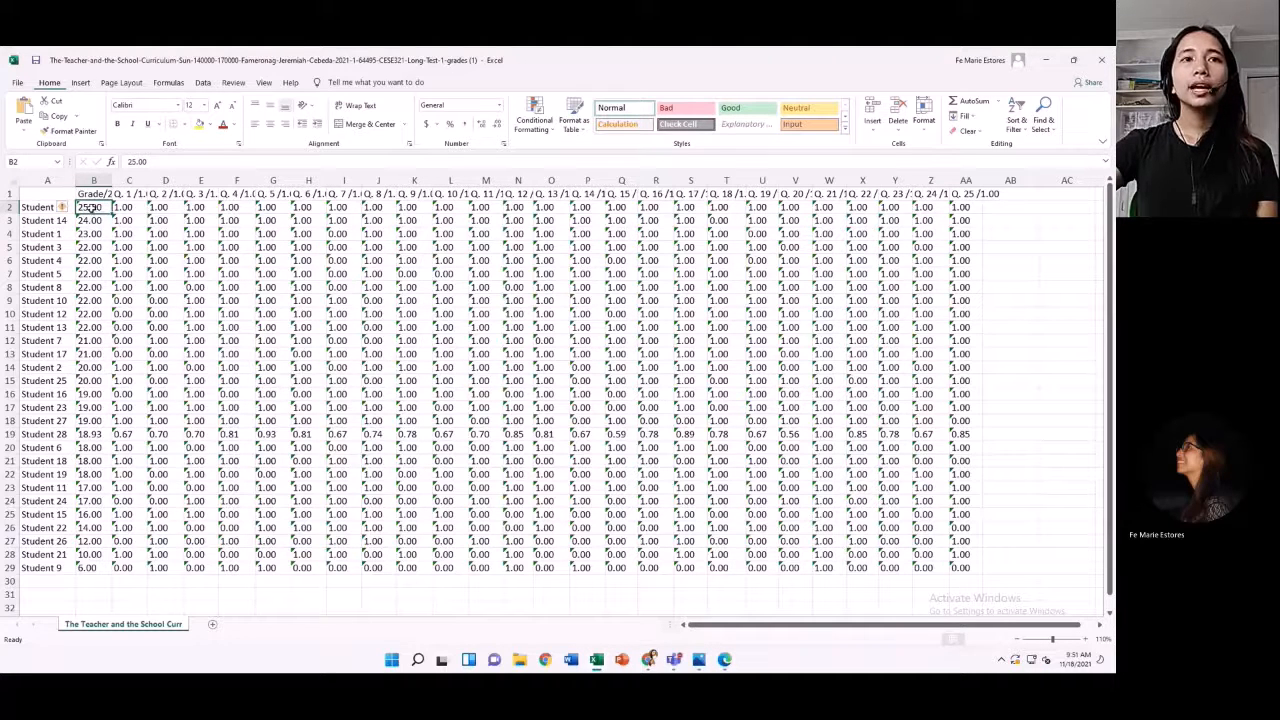
pyautogui.moveTo(92, 207); pyautogui.dragTo(954, 570)
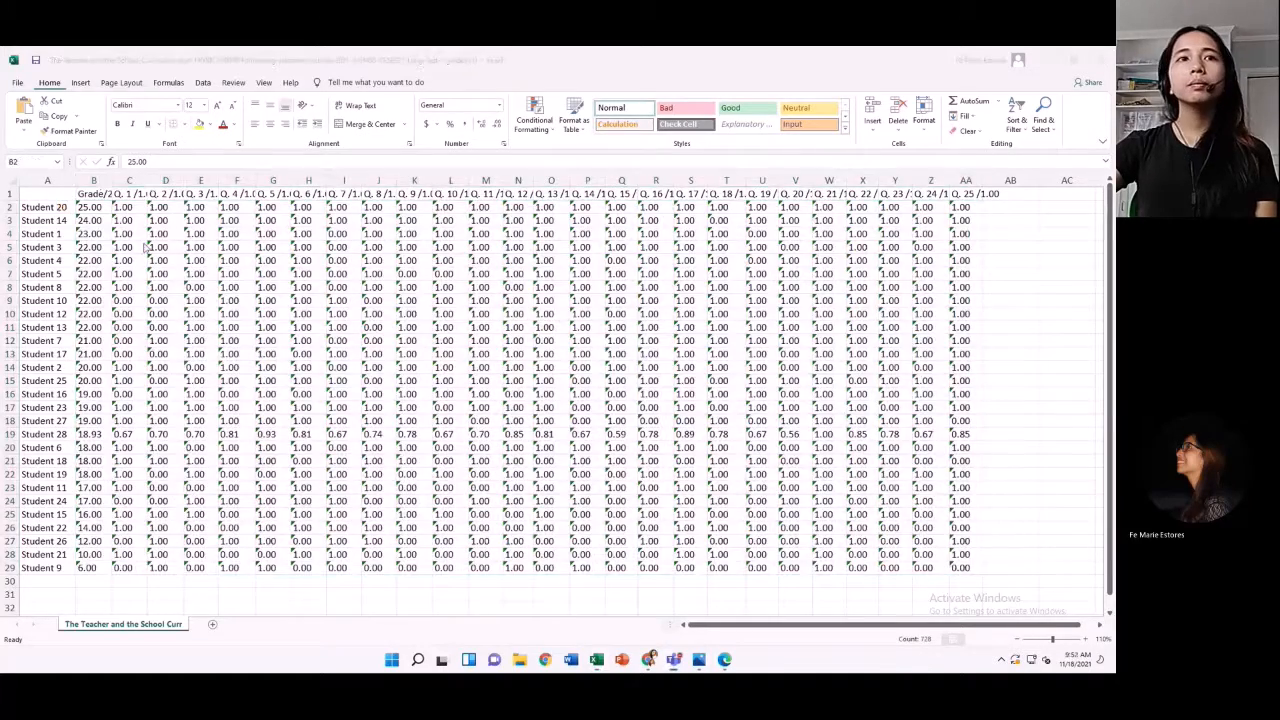
pyautogui.click(92, 207)
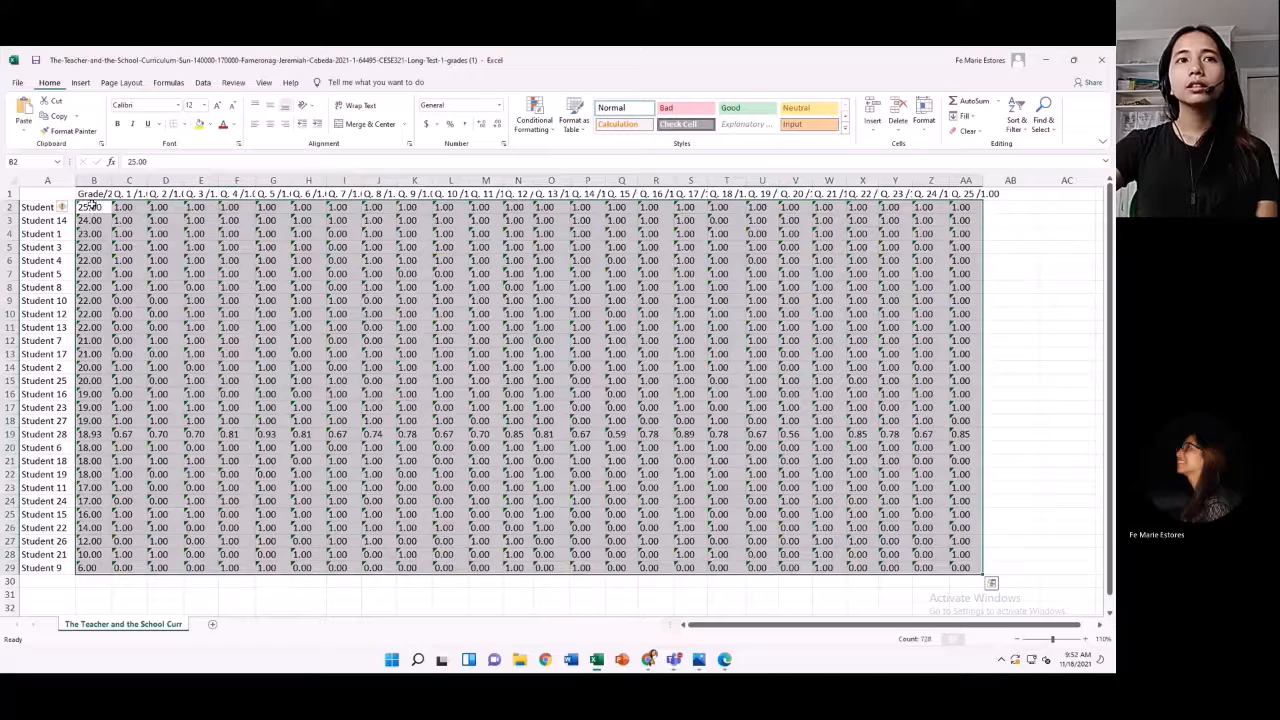
pyautogui.moveTo(92, 207); pyautogui.dragTo(960, 567)
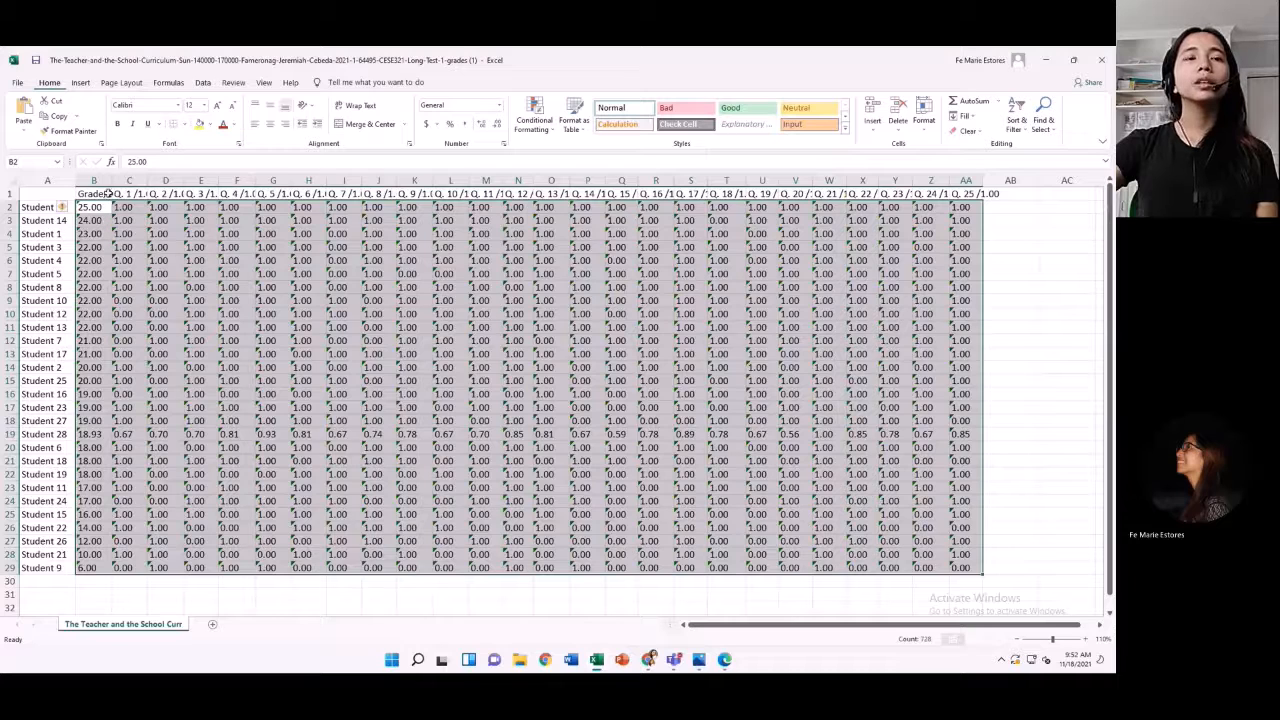
pyautogui.moveTo(61, 207)
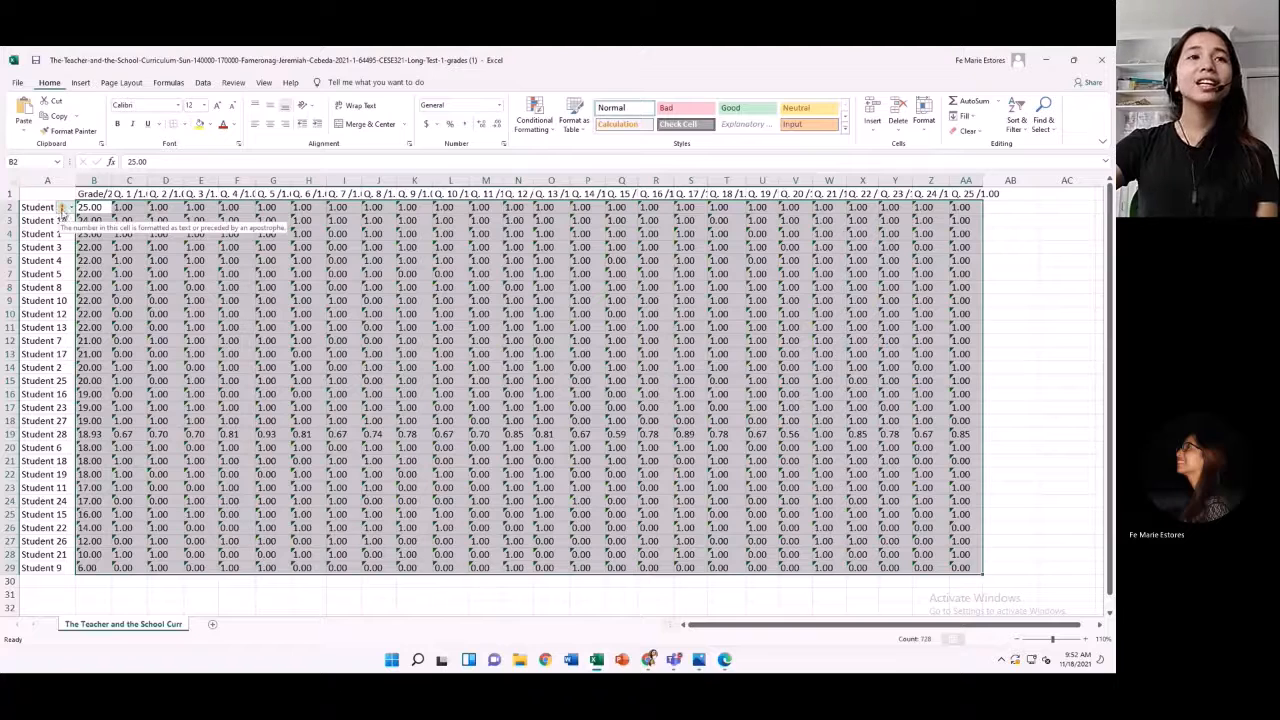
pyautogui.click(71, 208)
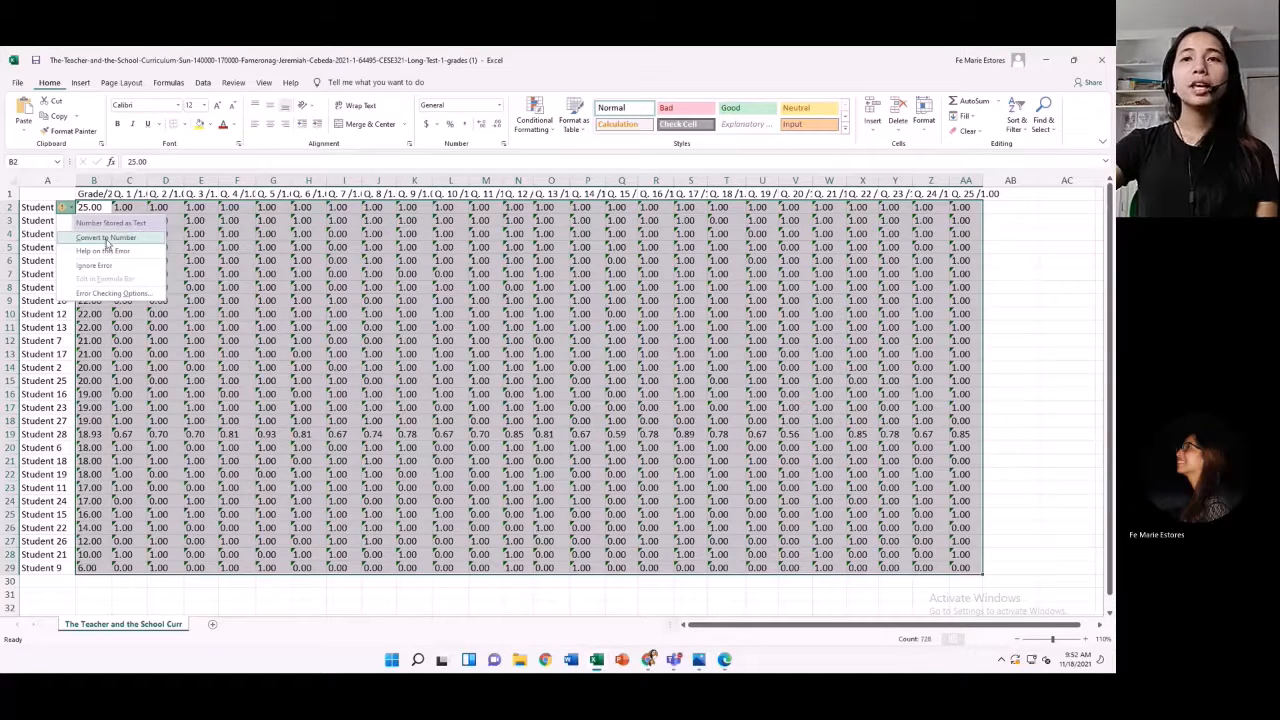
pyautogui.click(107, 238)
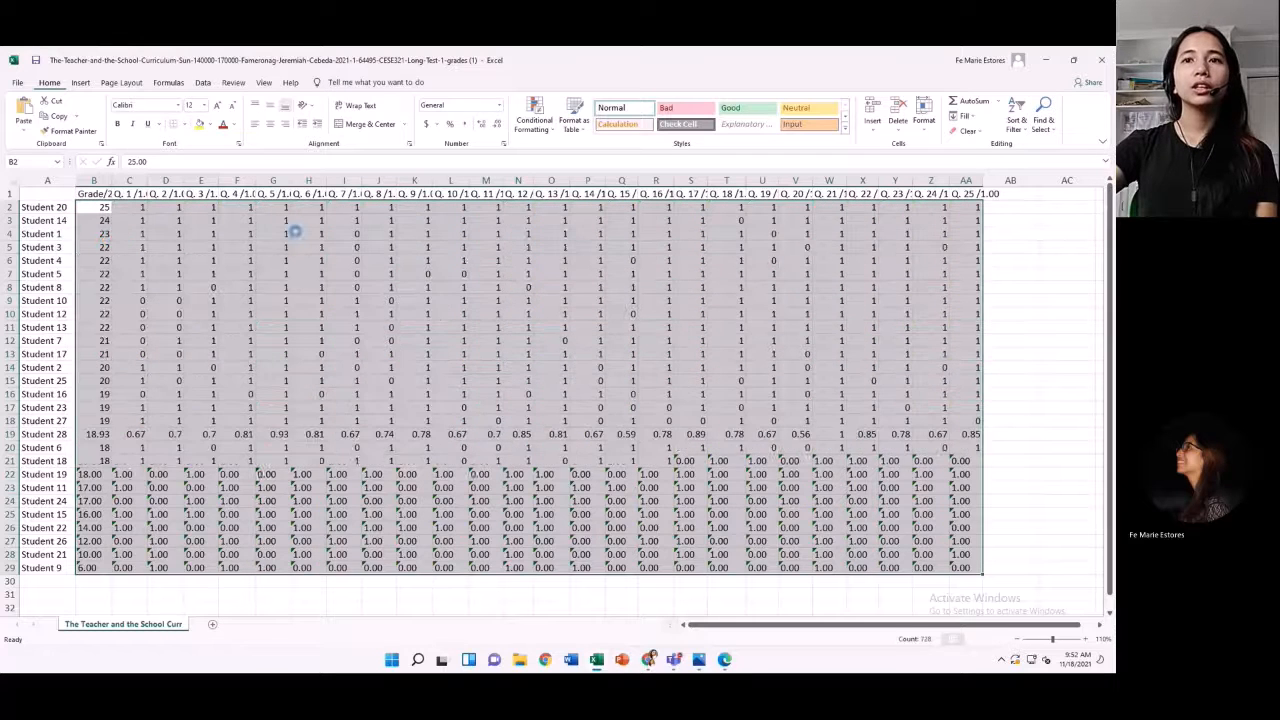
pyautogui.click(240, 605)
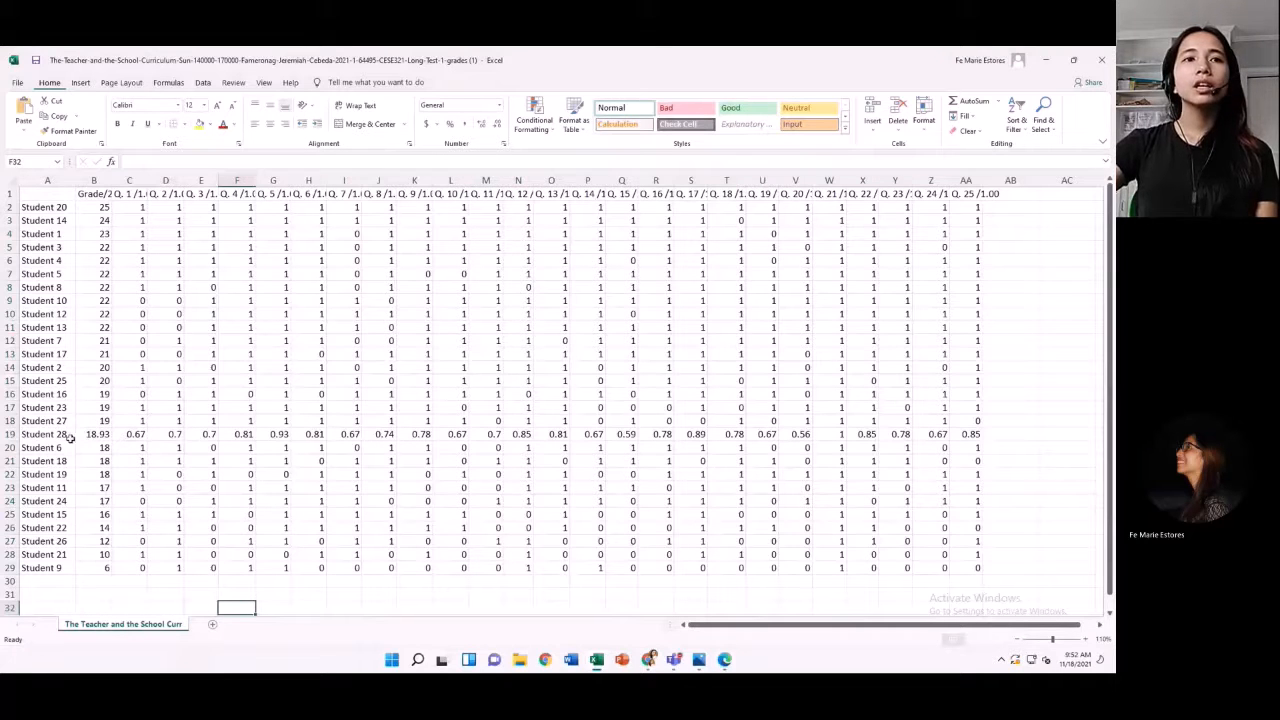
# Step: Reduce the displayed decimals of Student 28's scores in B19:AA19 to whole numbers
pyautogui.click(35, 433)
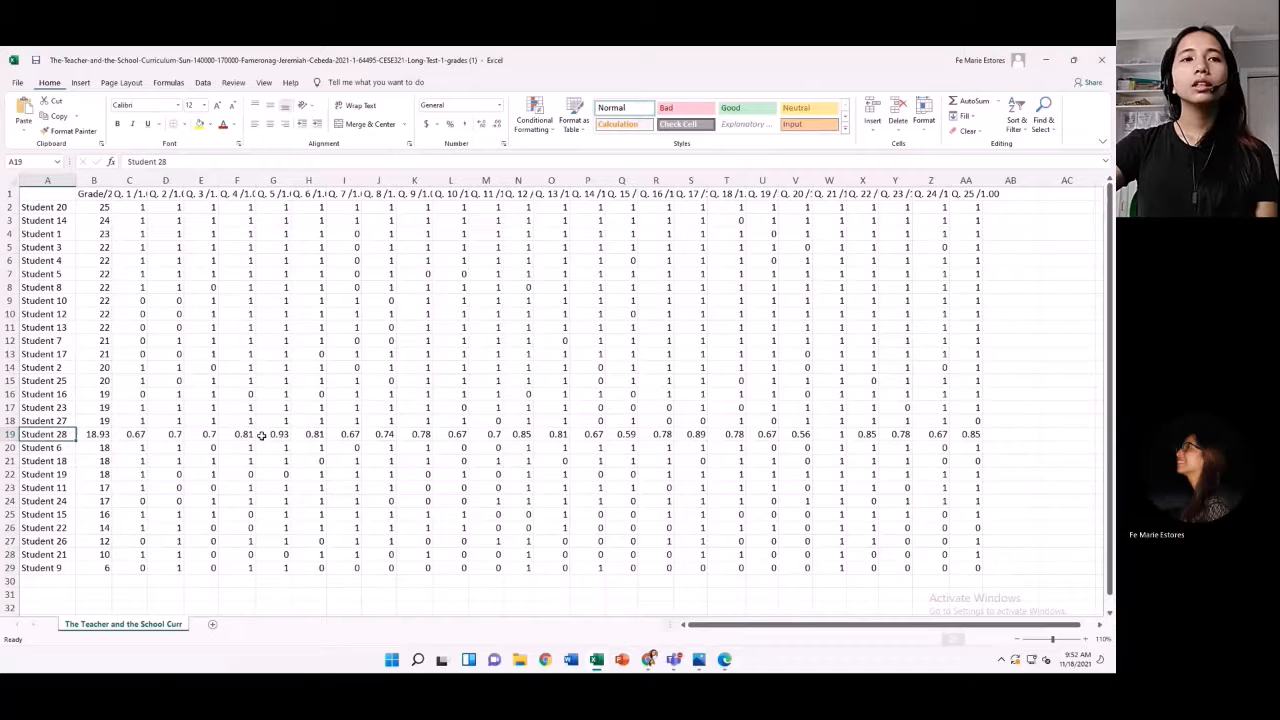
pyautogui.click(90, 436)
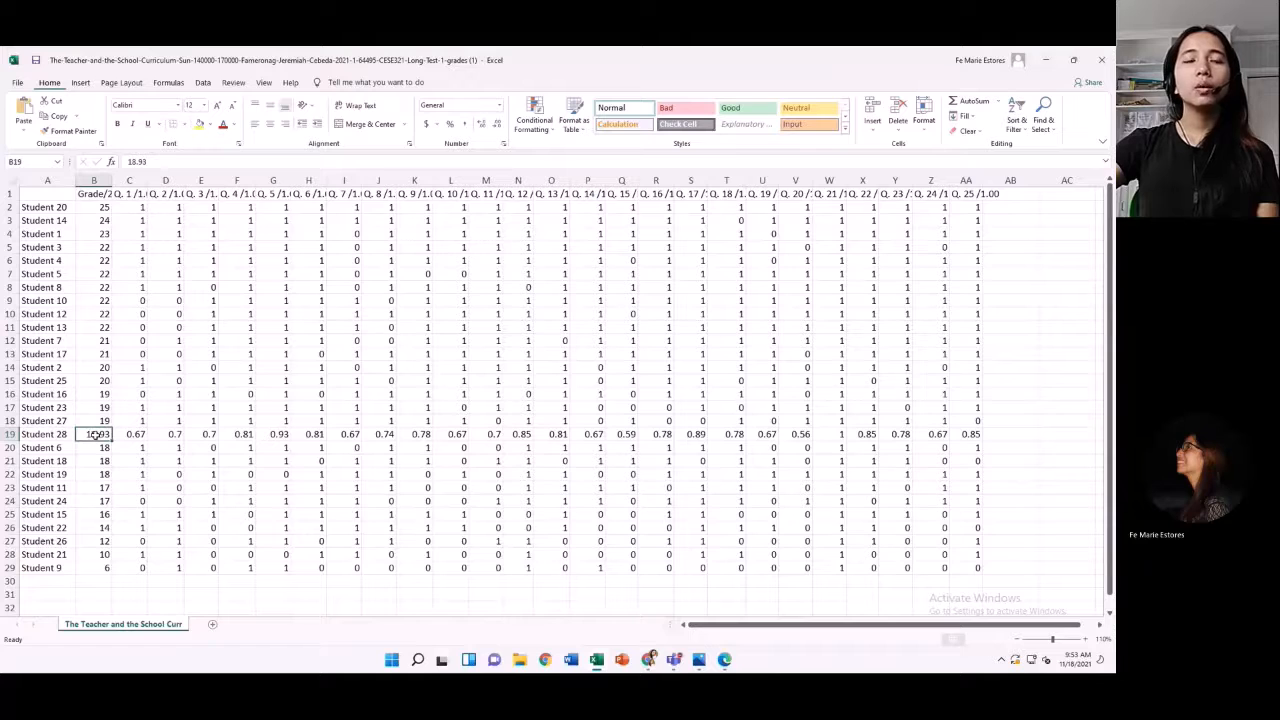
pyautogui.moveTo(93, 434); pyautogui.dragTo(970, 437)
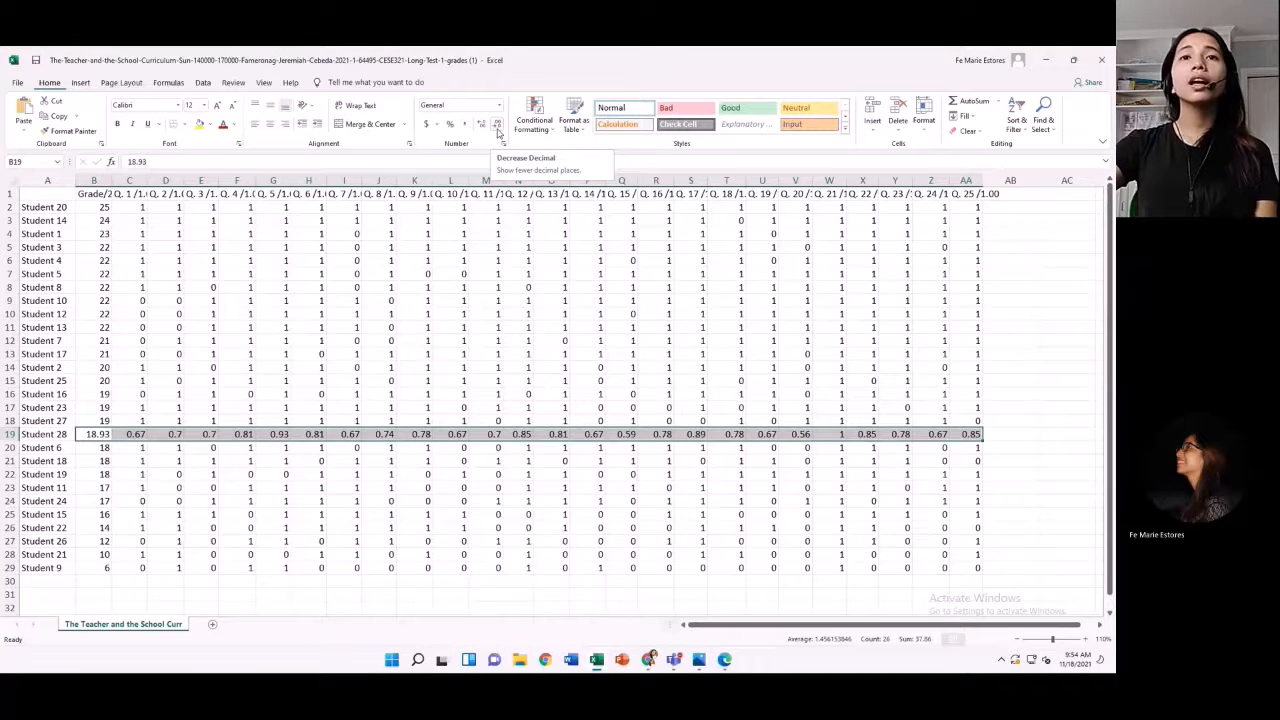
pyautogui.click(498, 130)
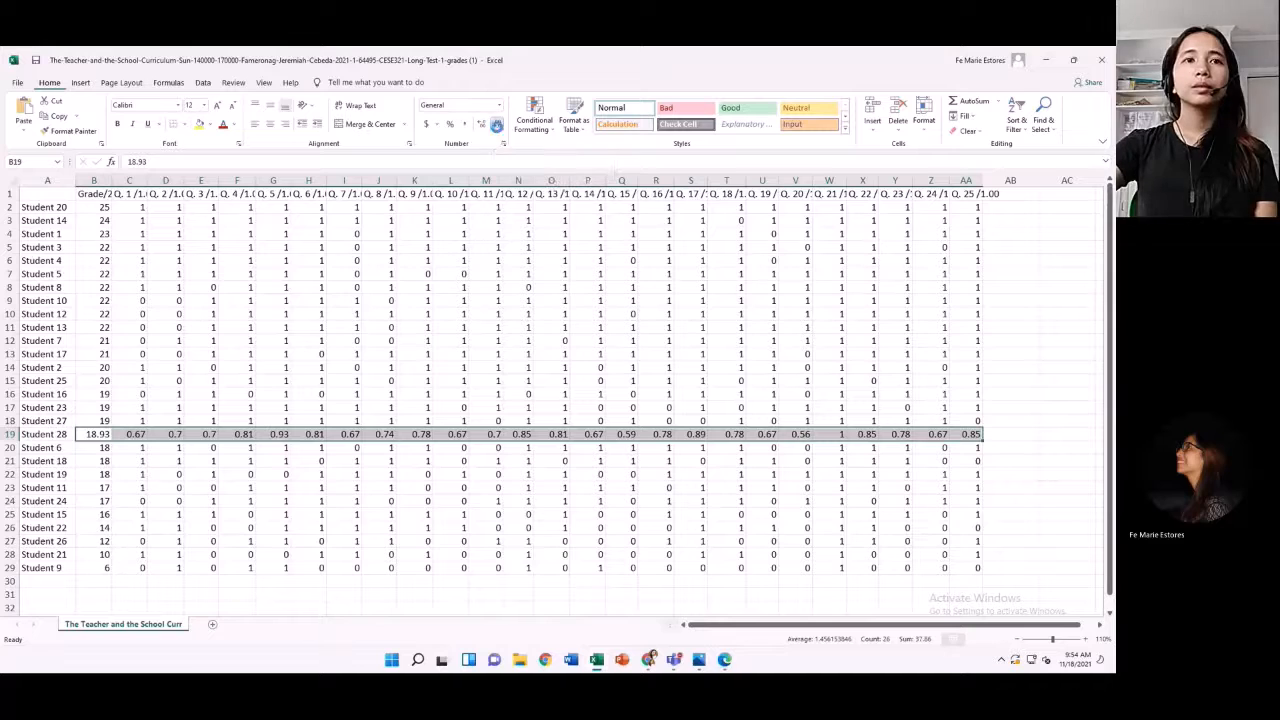
pyautogui.click(498, 130)
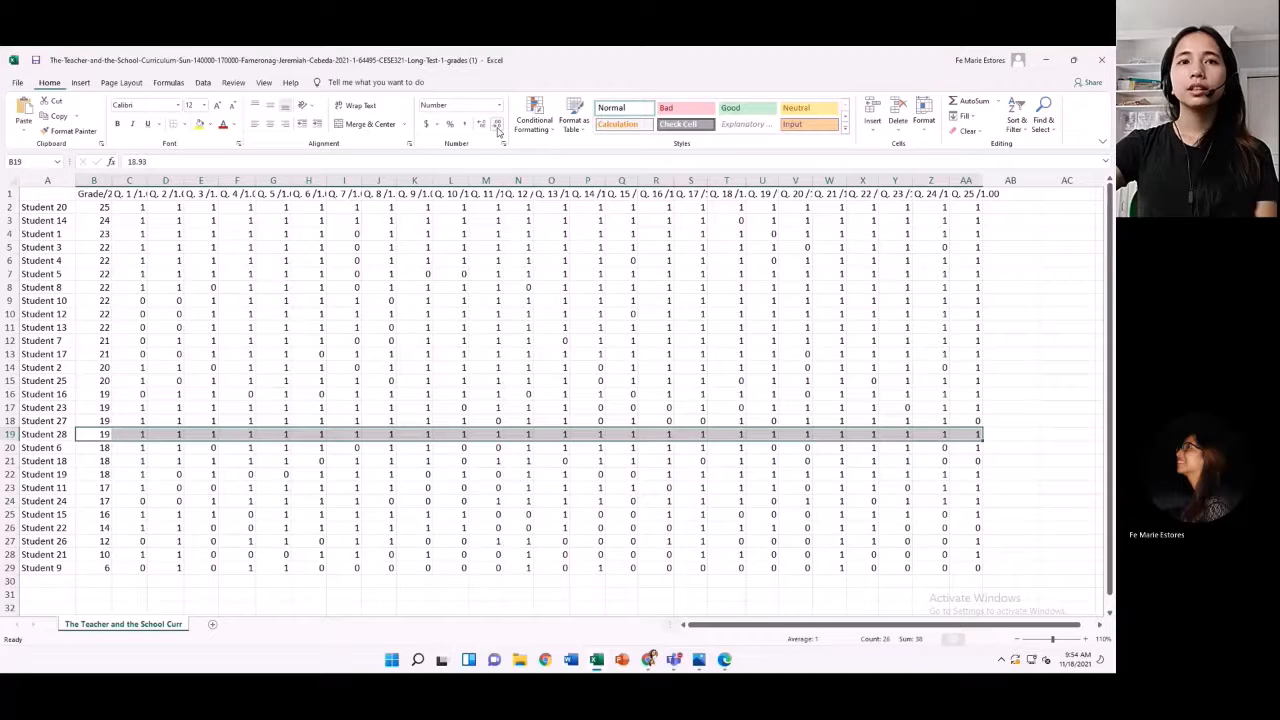
pyautogui.click(250, 460)
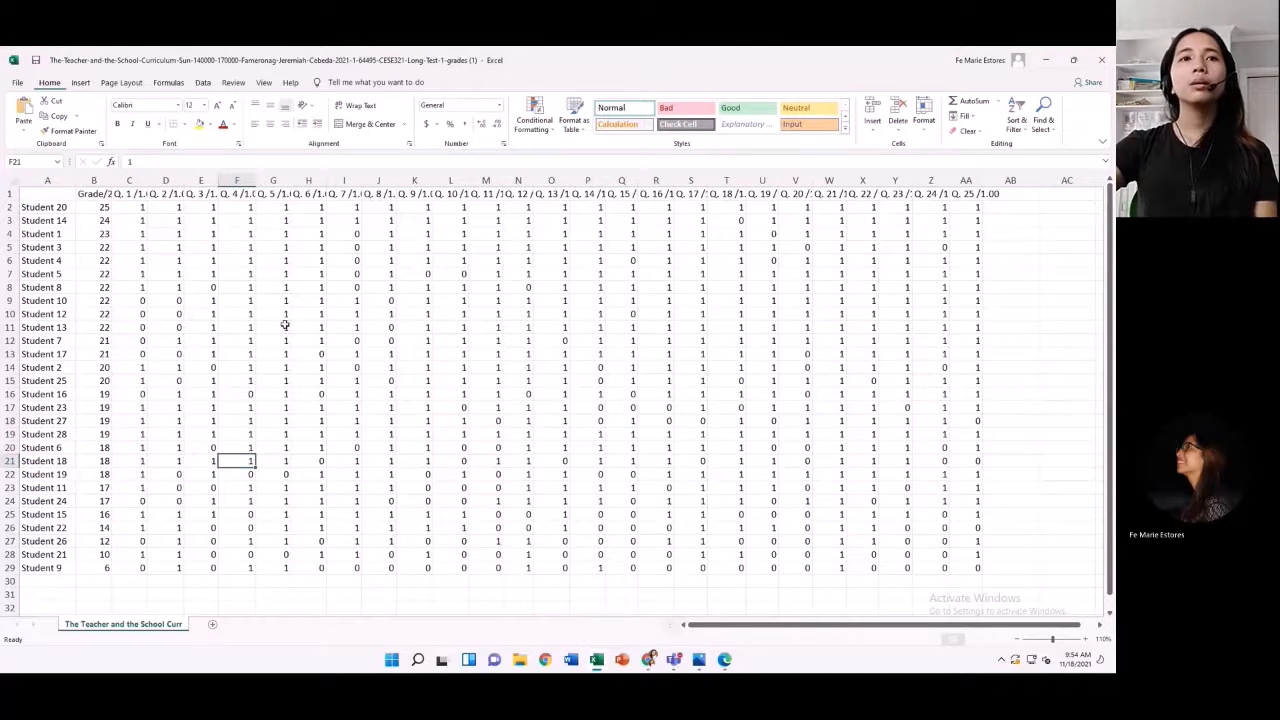
# Step: Select the students' item scores for all 25 questions, C2:AA29
pyautogui.click(132, 207)
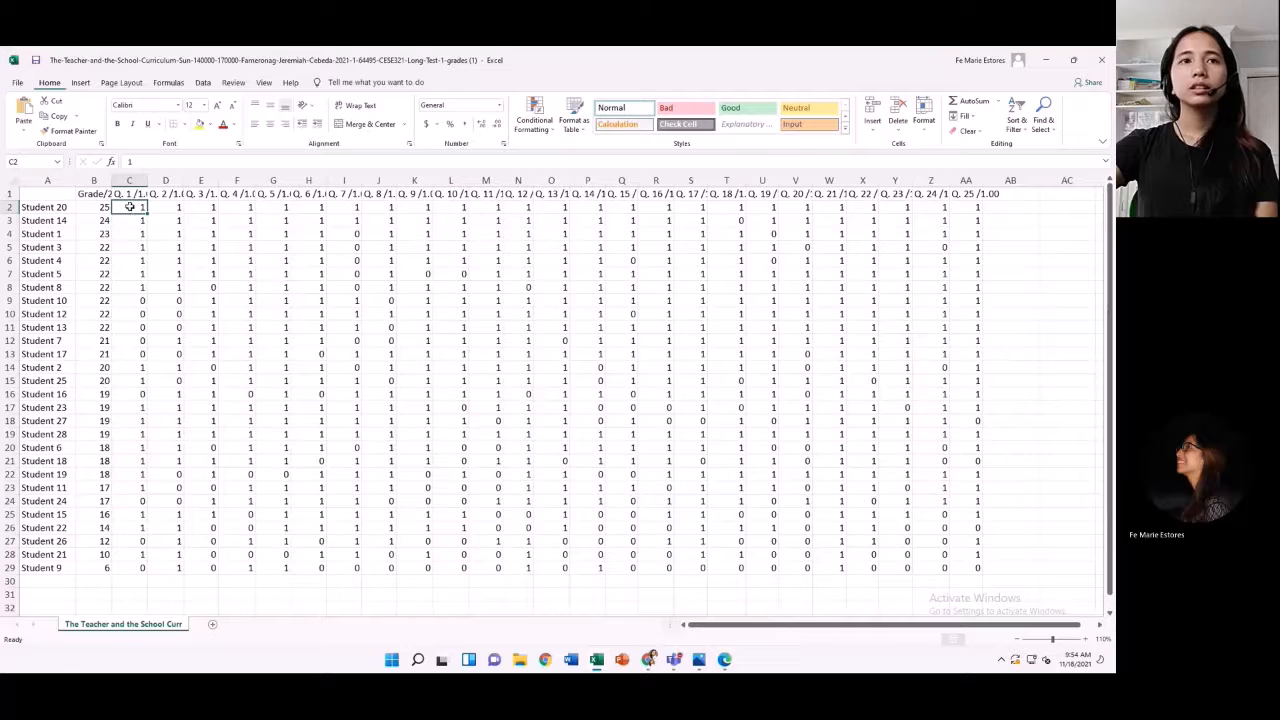
pyautogui.moveTo(133, 206); pyautogui.dragTo(955, 568)
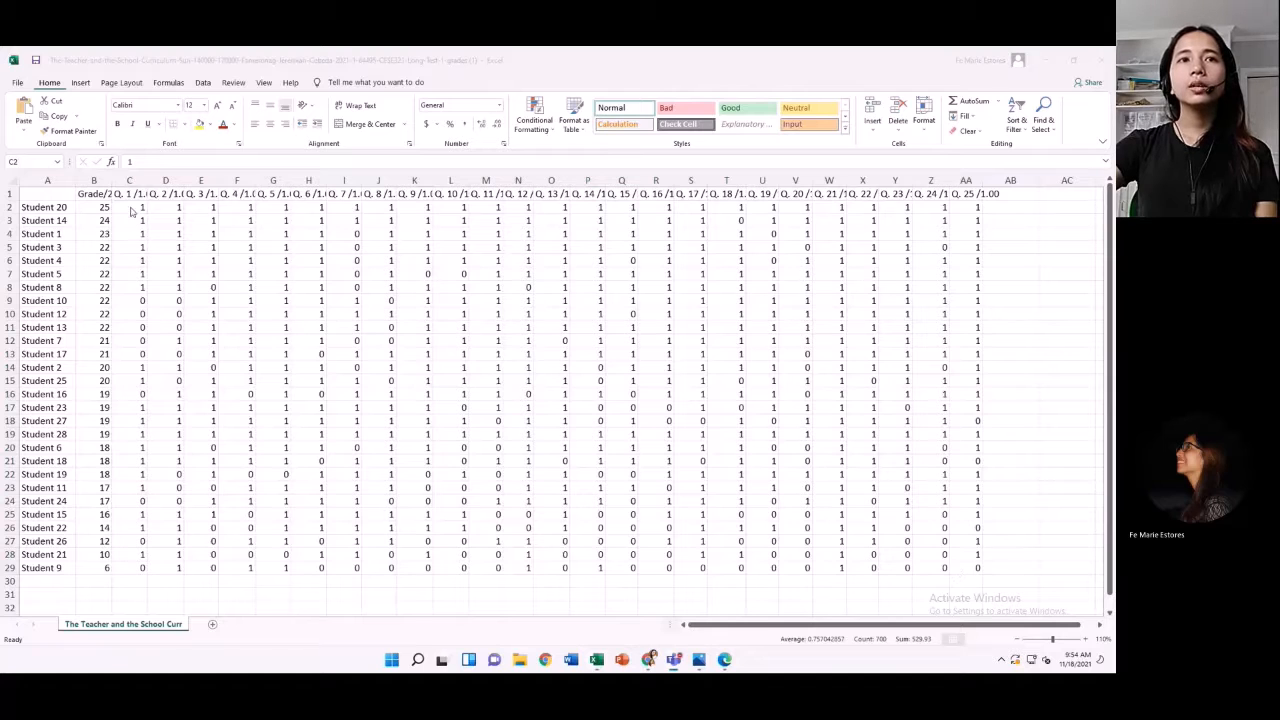
pyautogui.click(132, 209)
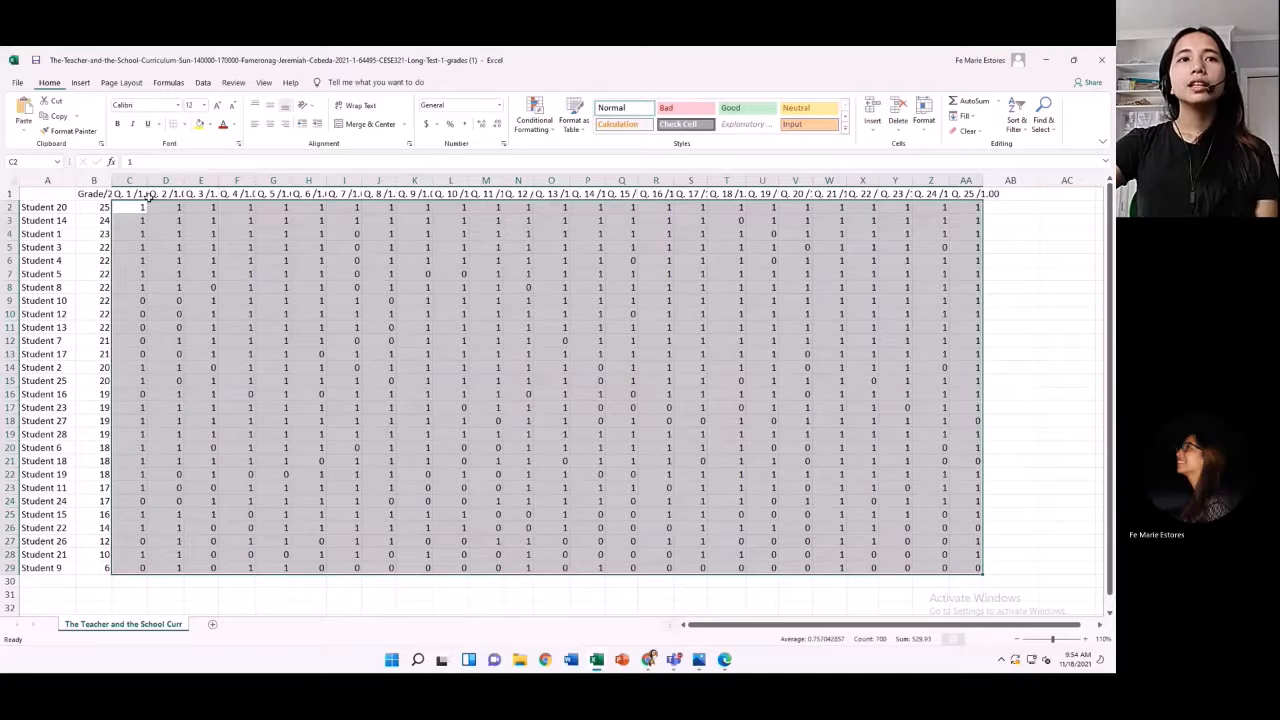
pyautogui.moveTo(137, 207); pyautogui.dragTo(848, 567)
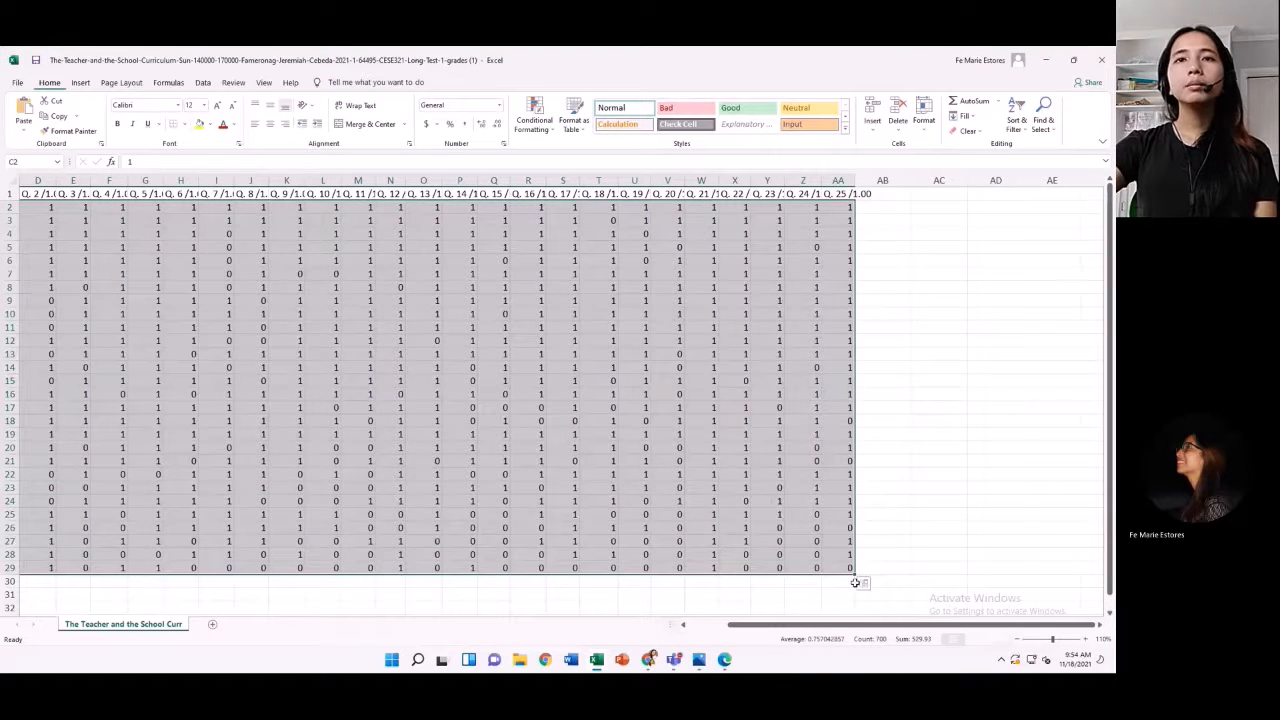
pyautogui.click(1017, 639)
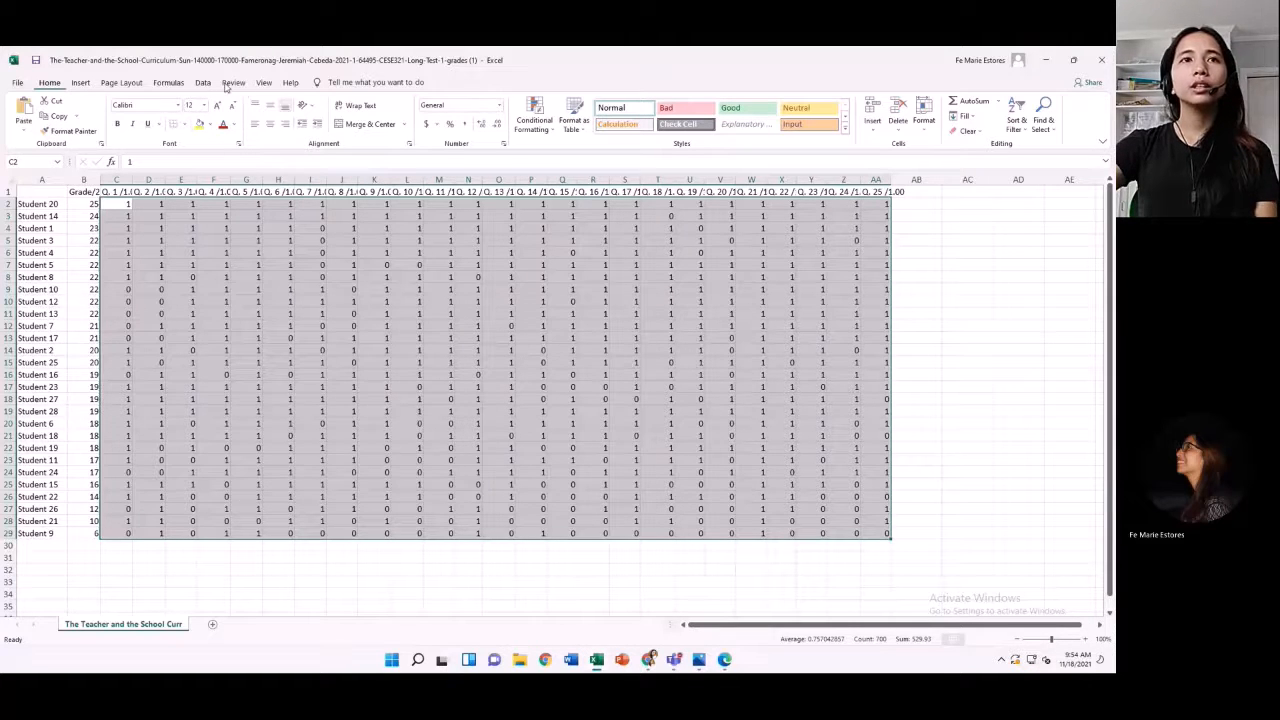
# Step: Run Anova: Two-Factor Without Replication on $C$2:$AA$29 without labels, with alpha 0.05 and output to a new worksheet
pyautogui.click(202, 83)
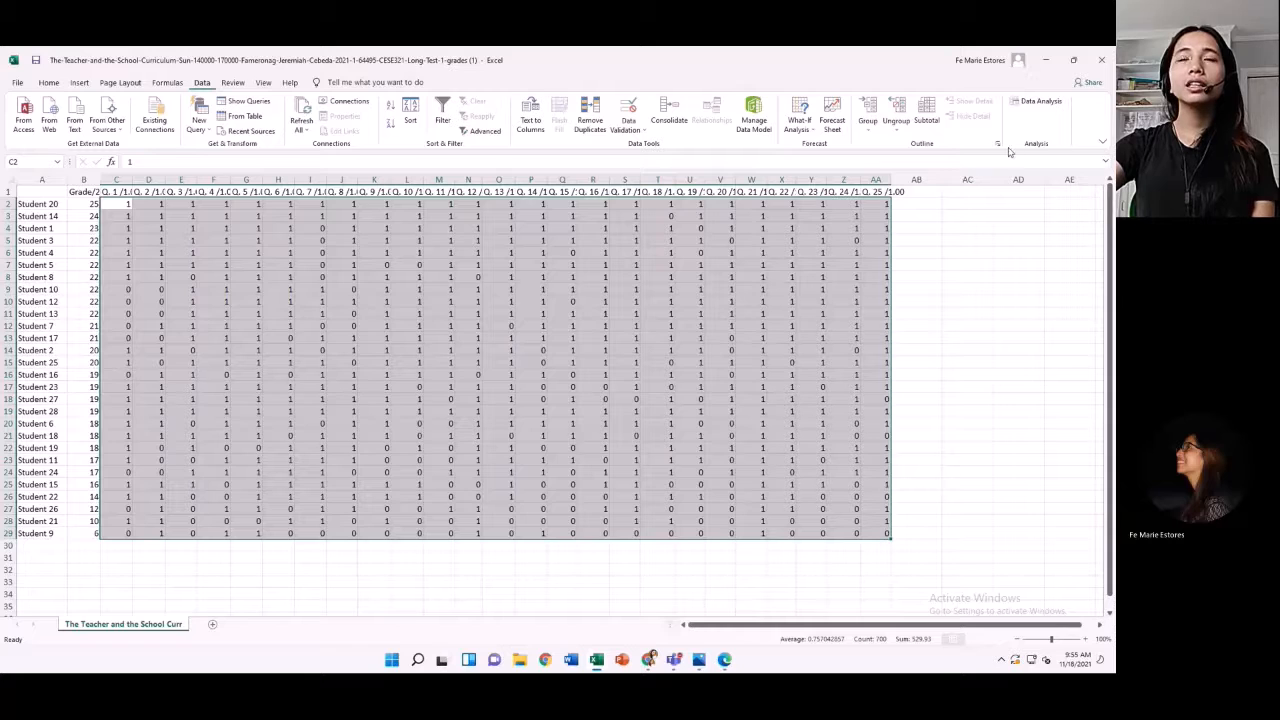
pyautogui.click(1037, 106)
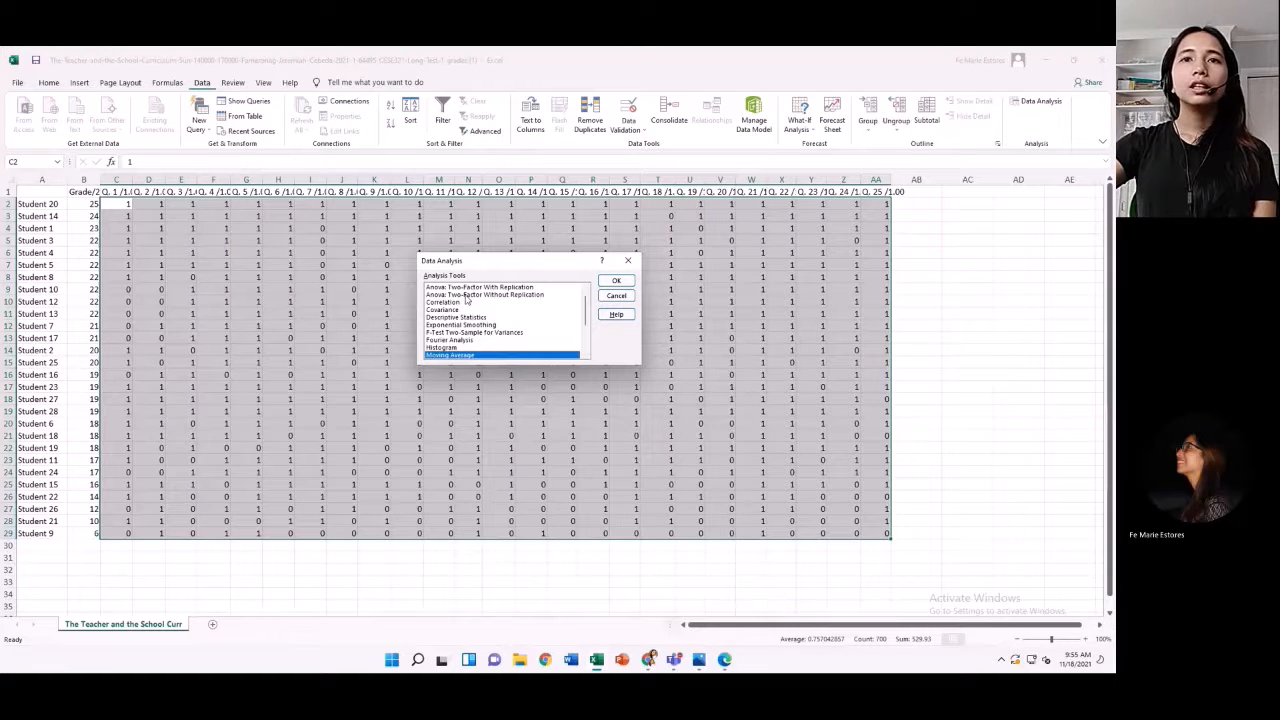
pyautogui.scroll(-3, 466, 301)
pyautogui.scroll(3, 472, 305)
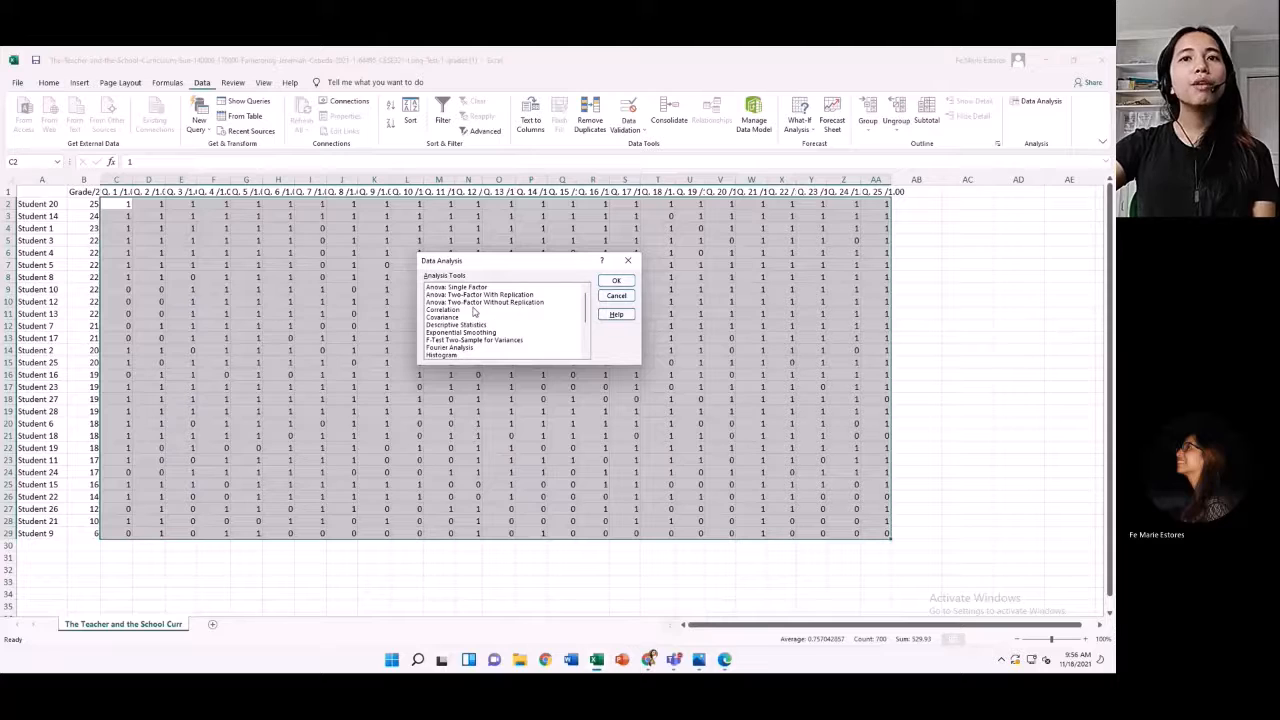
pyautogui.click(521, 303)
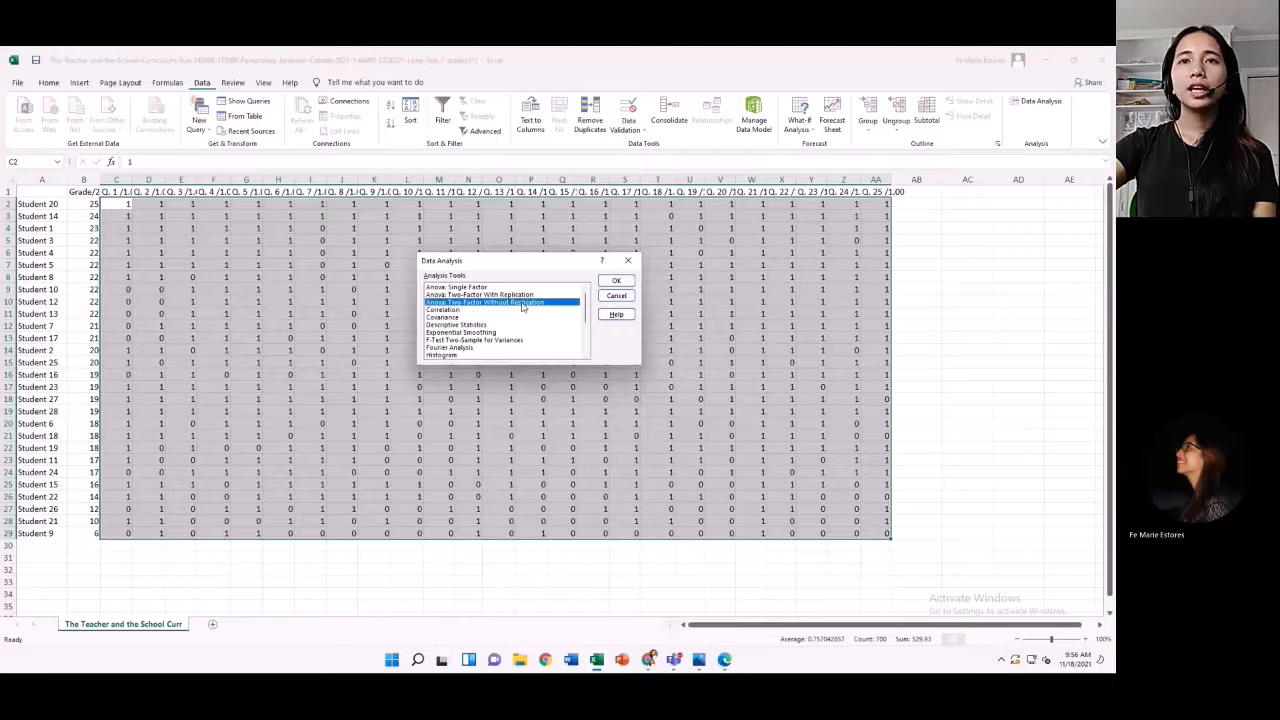
pyautogui.click(610, 283)
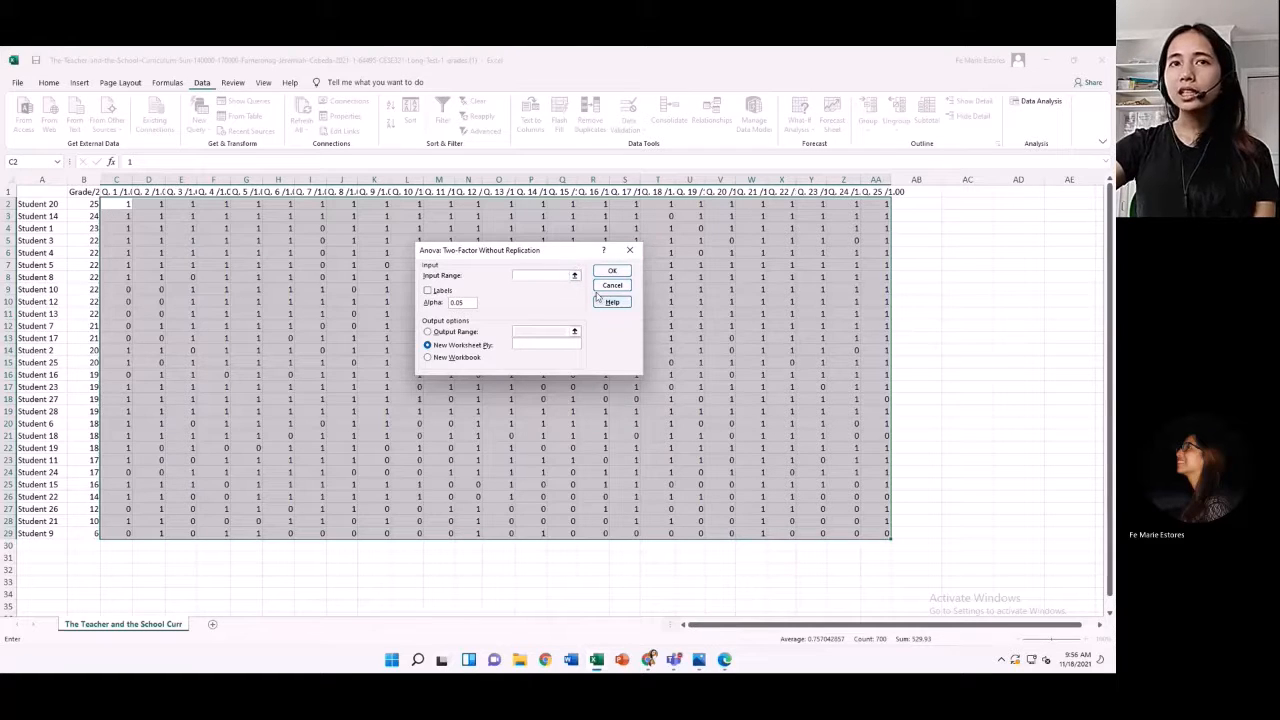
pyautogui.click(117, 203)
pyautogui.moveTo(117, 203); pyautogui.dragTo(882, 534)
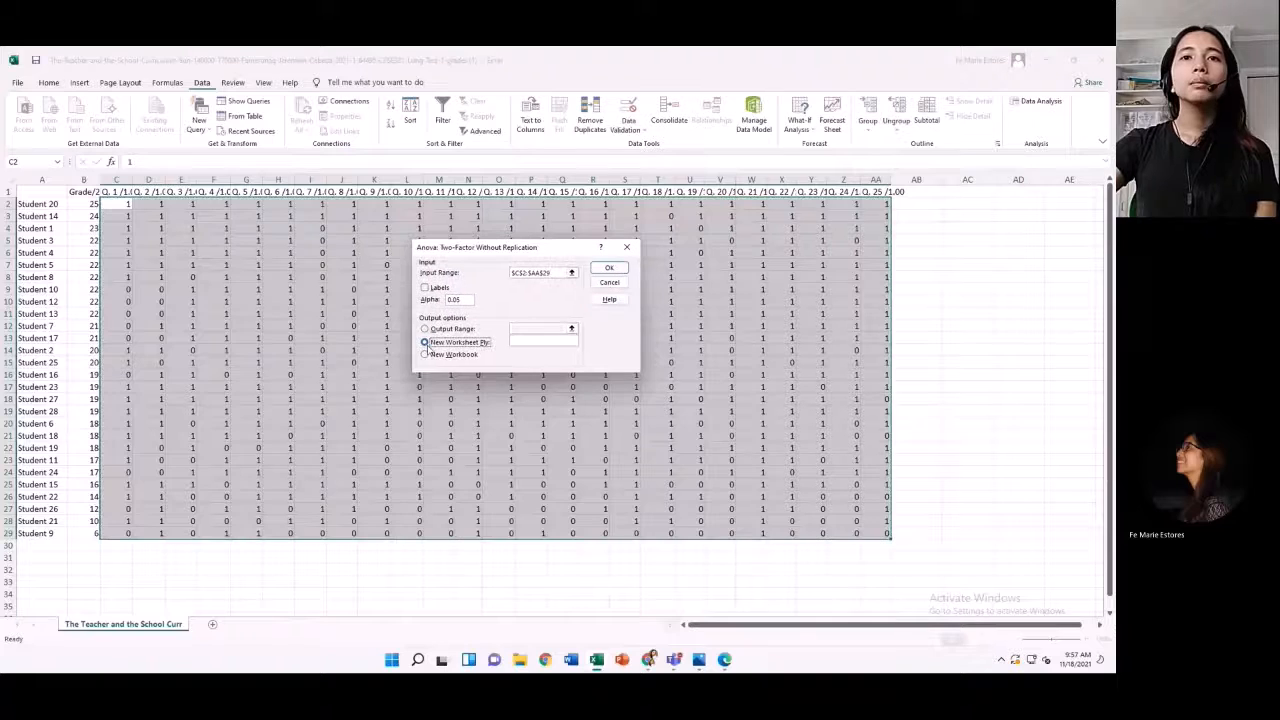
pyautogui.click(612, 270)
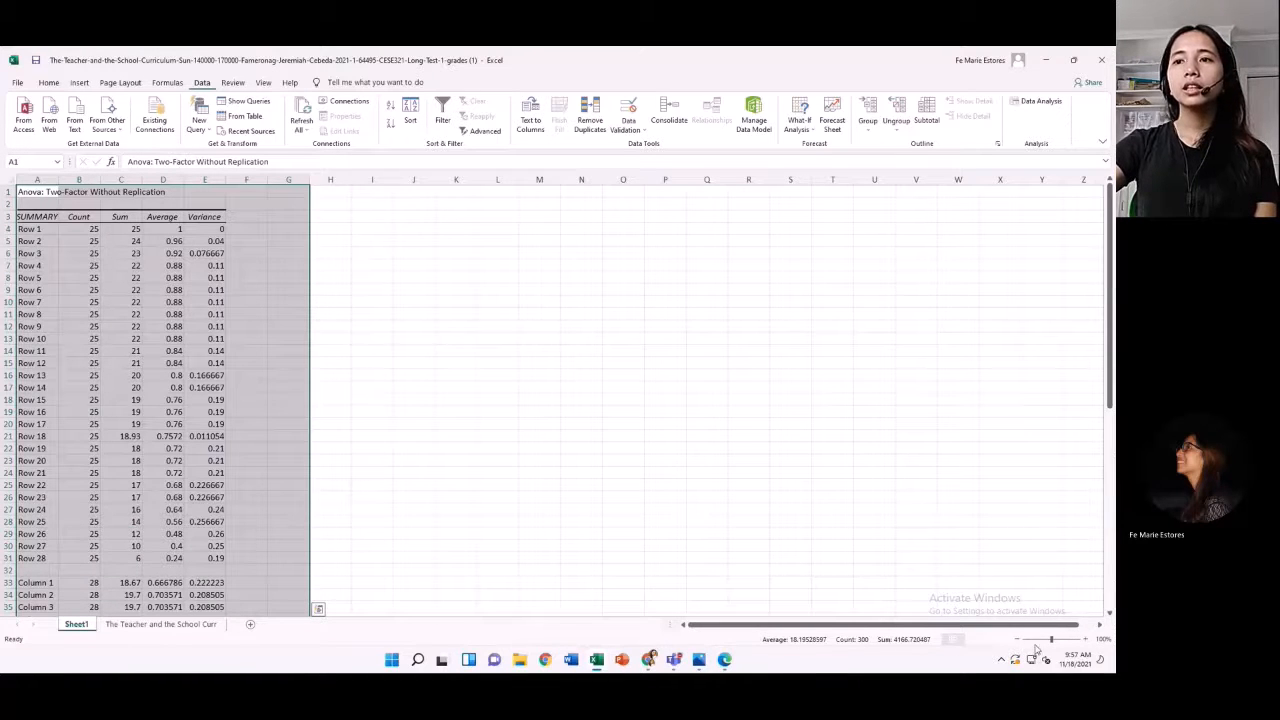
# Step: Enlarge the ANOVA output sheet to 200% and view the start of its summary table
pyautogui.click(1086, 641)
pyautogui.click(1086, 641)
pyautogui.click(1086, 641)
pyautogui.click(1086, 641)
pyautogui.click(1086, 641)
pyautogui.click(1086, 641)
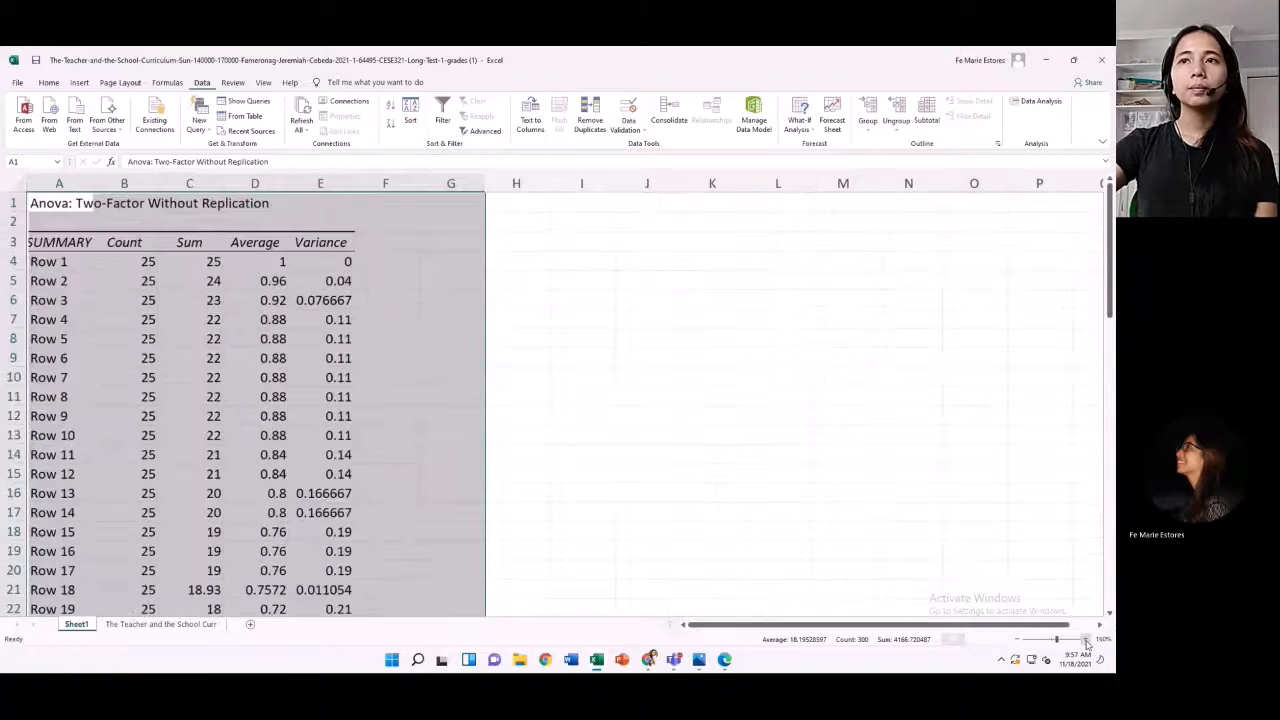
pyautogui.click(1086, 641)
pyautogui.click(543, 331)
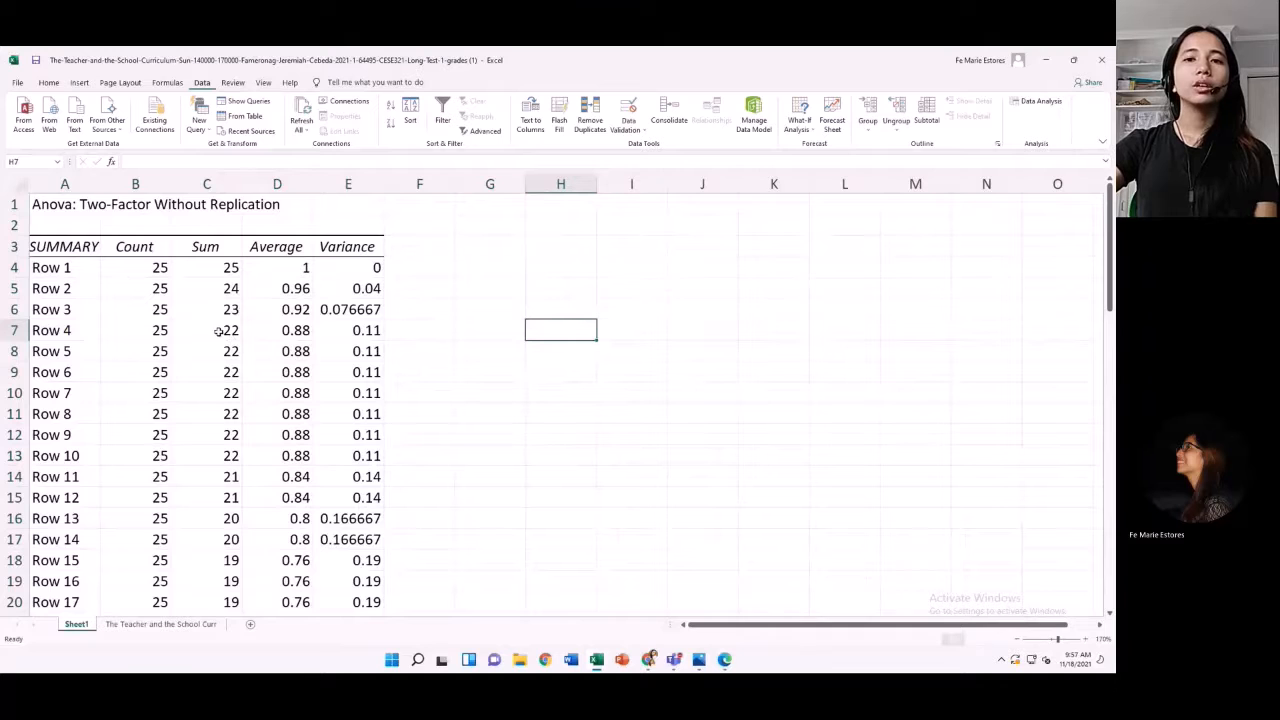
pyautogui.click(1086, 640)
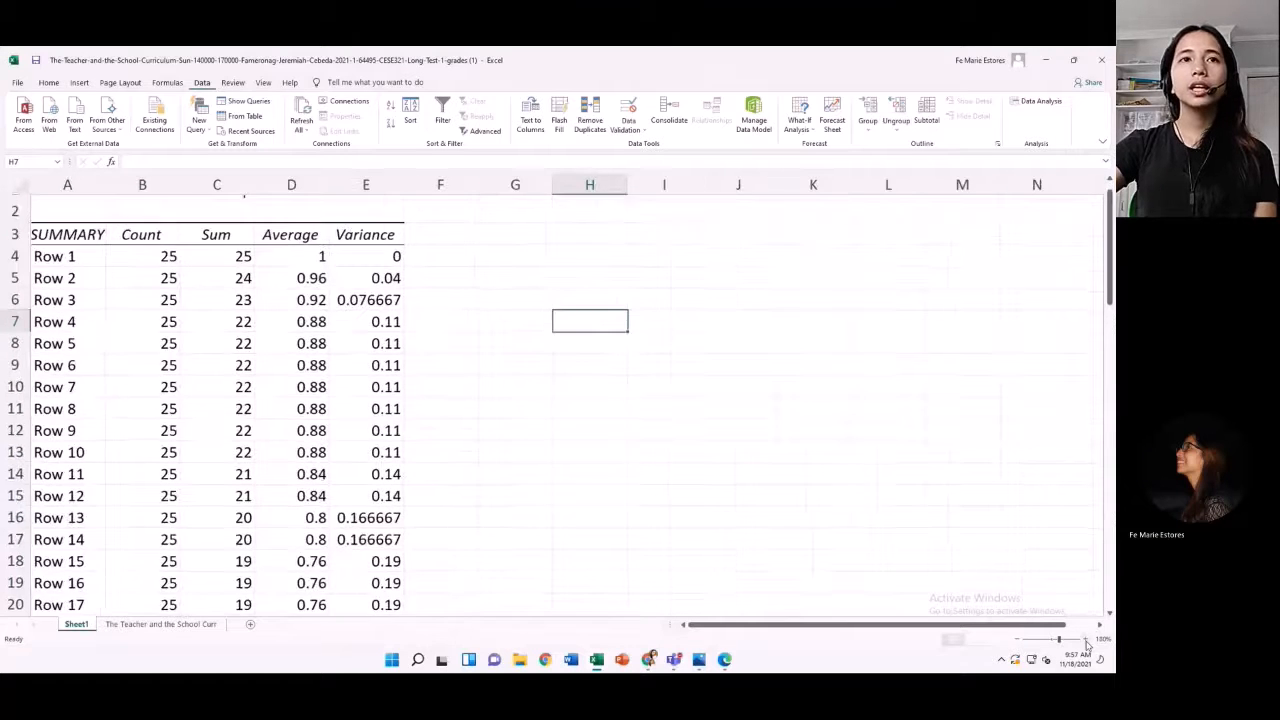
pyautogui.click(1086, 640)
pyautogui.click(1086, 640)
pyautogui.scroll(1, 496, 491)
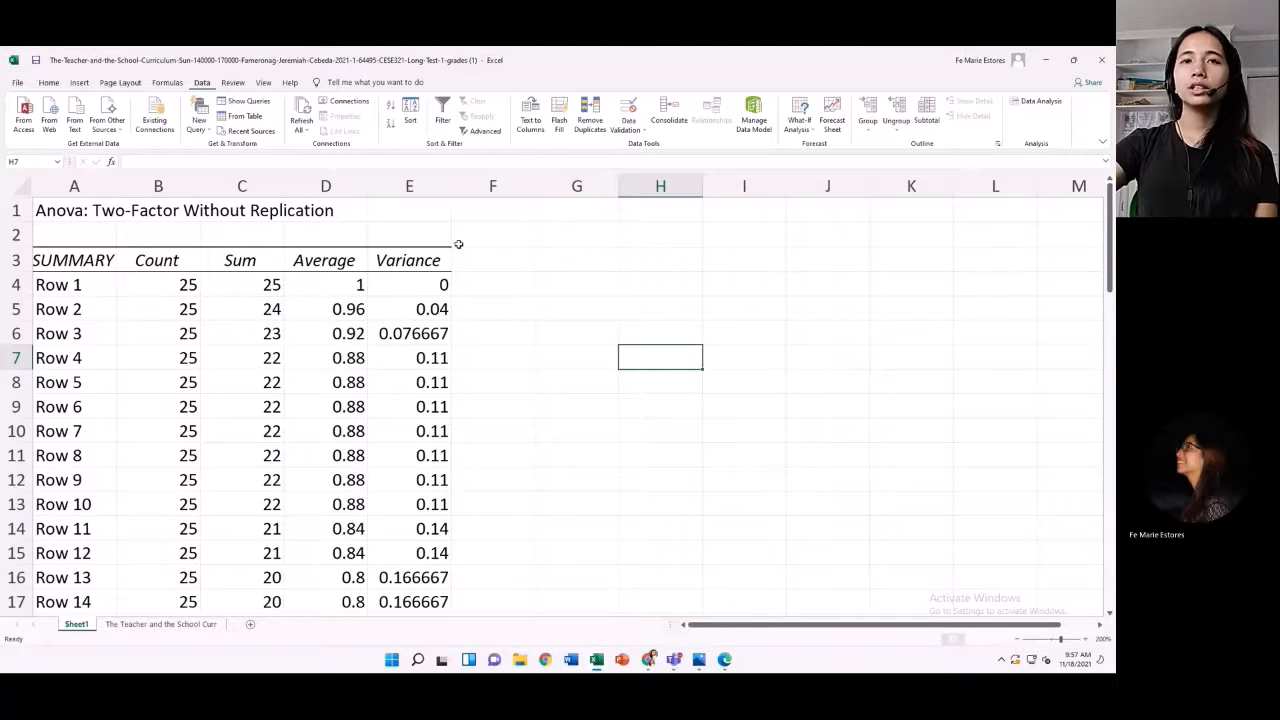
# Step: Examine the ANOVA table below the summary, going through its Rows, Columns, Error and Total entries
pyautogui.scroll(-4, 240, 381)
pyautogui.scroll(-12, 240, 381)
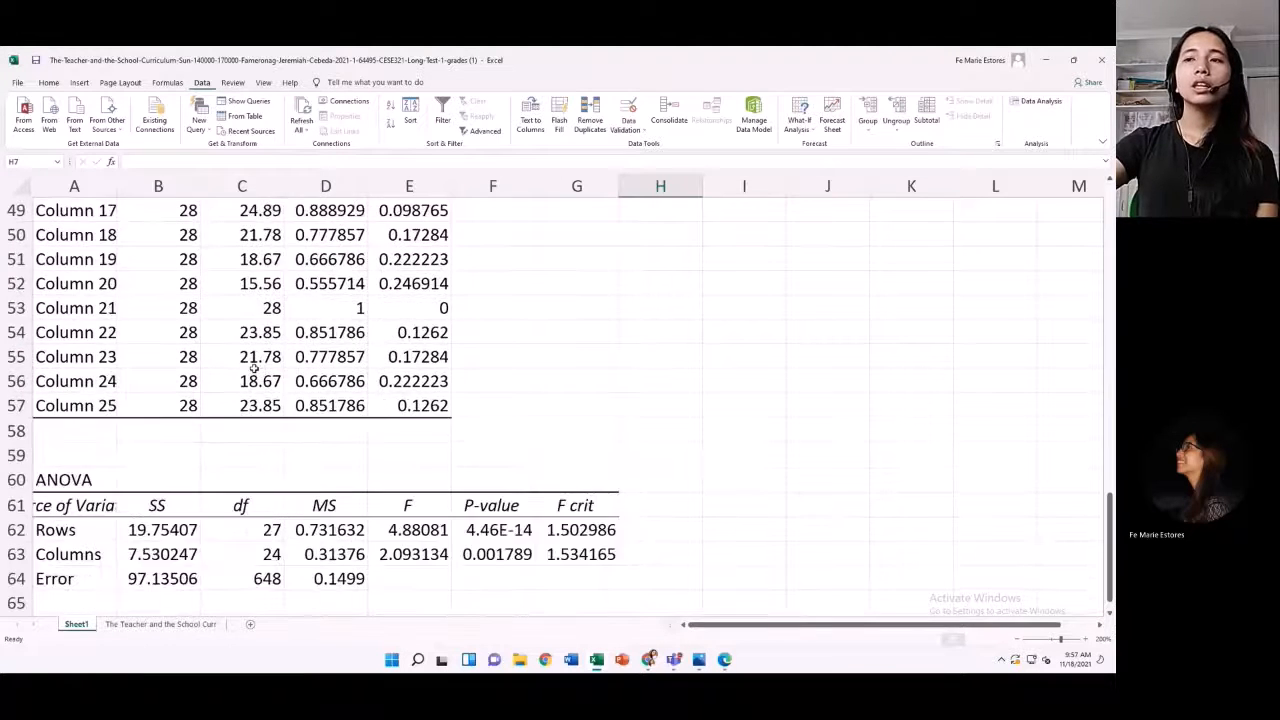
pyautogui.scroll(-2, 252, 368)
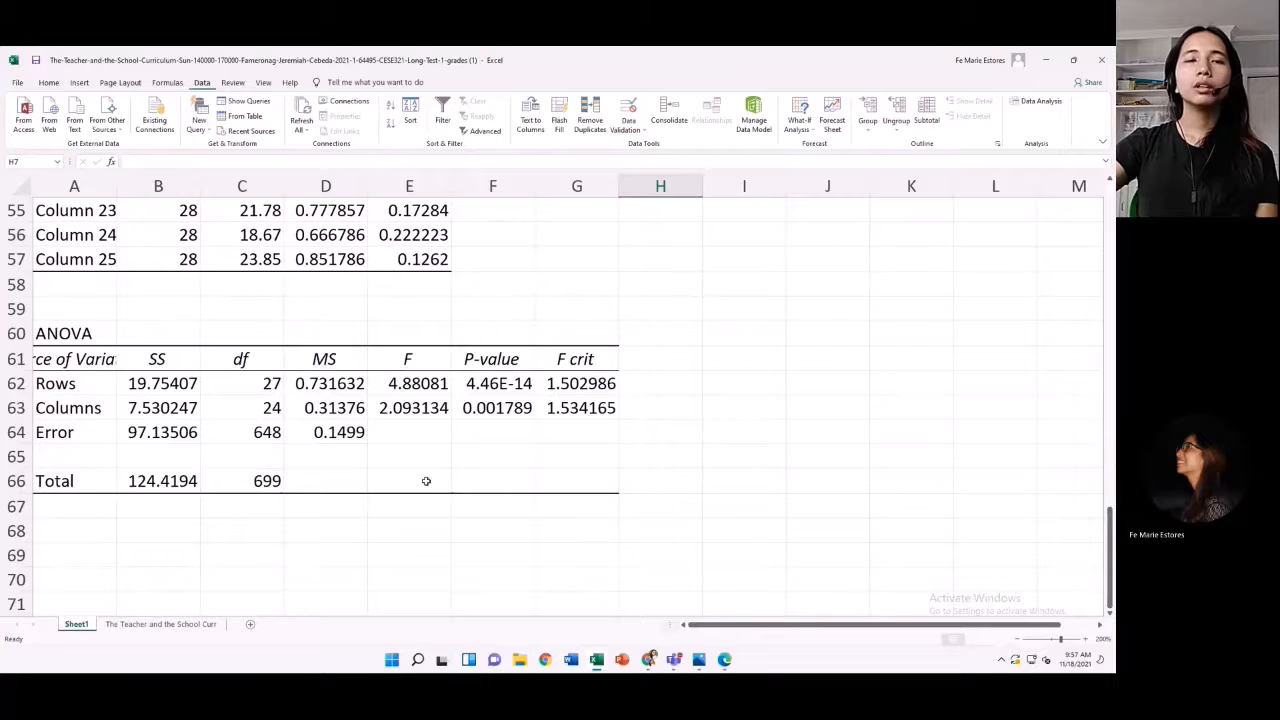
pyautogui.click(70, 334)
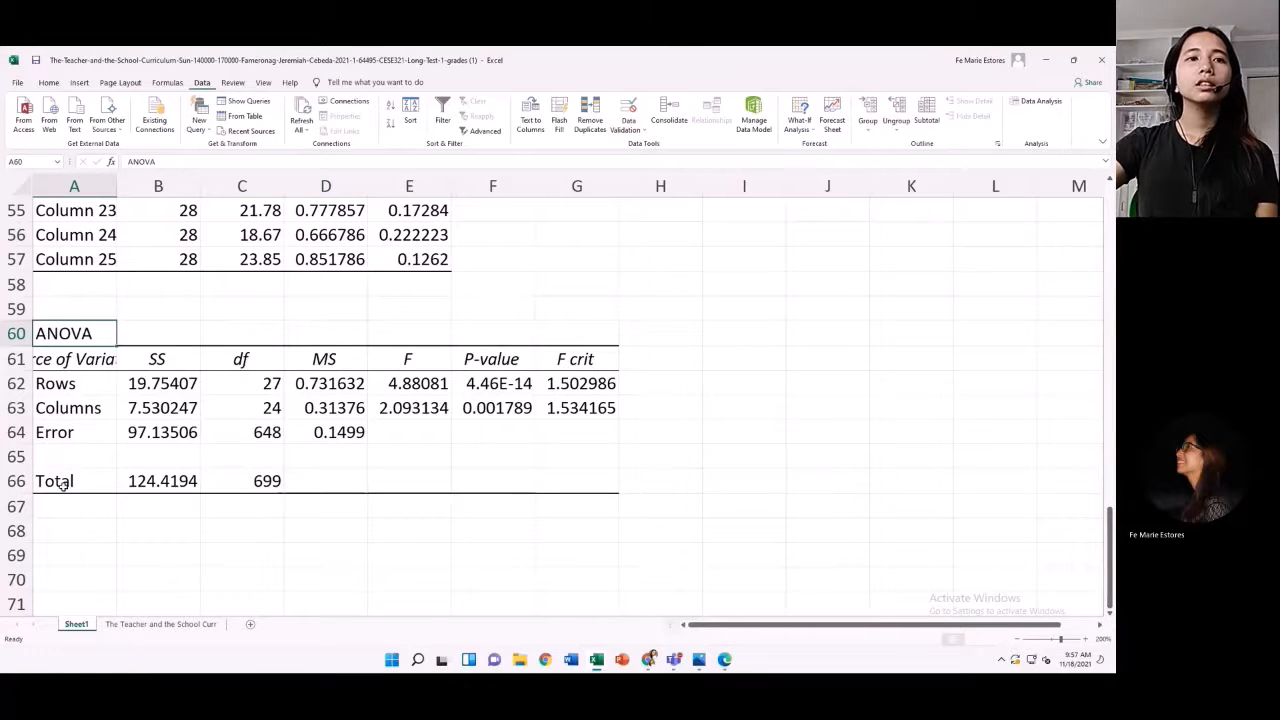
pyautogui.click(61, 383)
pyautogui.click(58, 408)
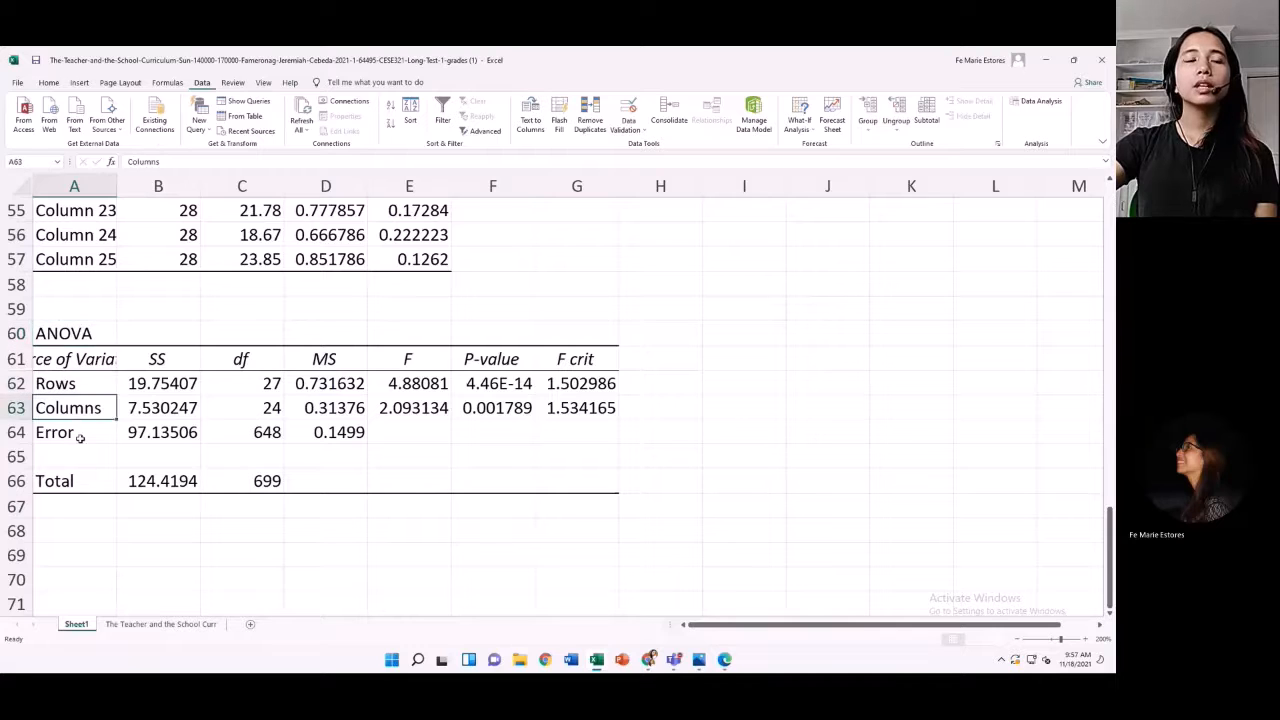
pyautogui.click(80, 437)
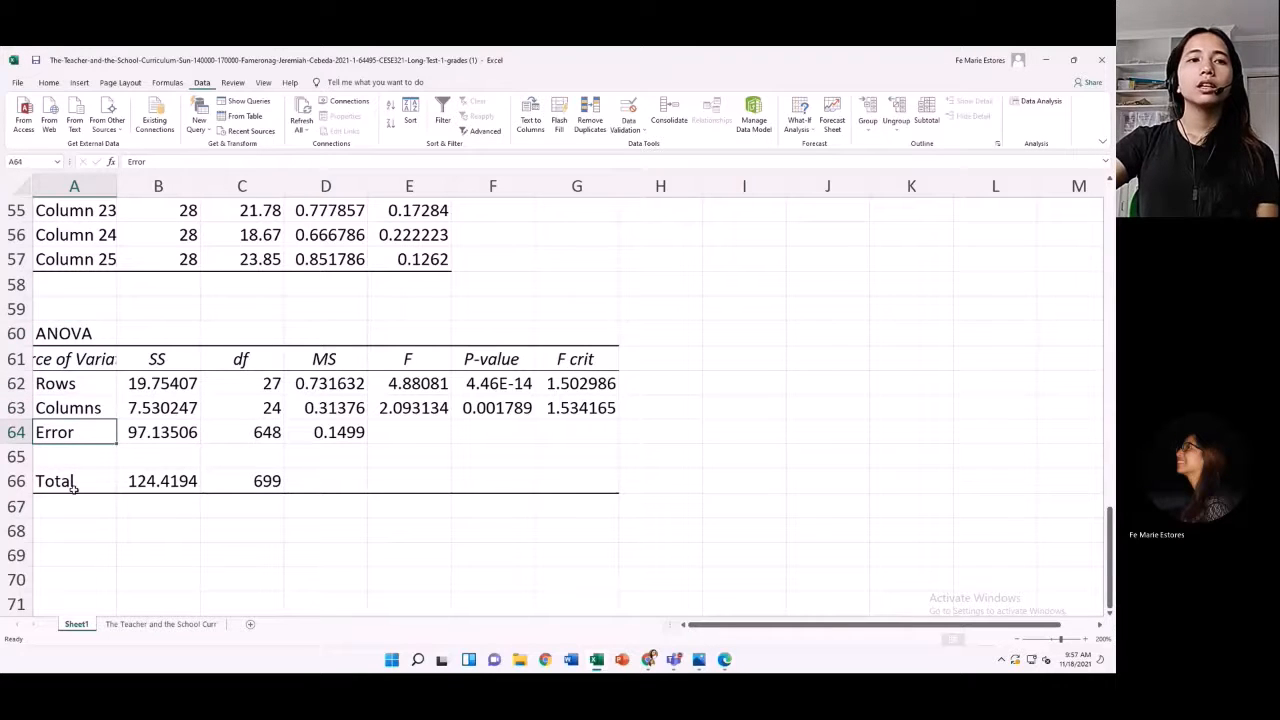
pyautogui.click(72, 487)
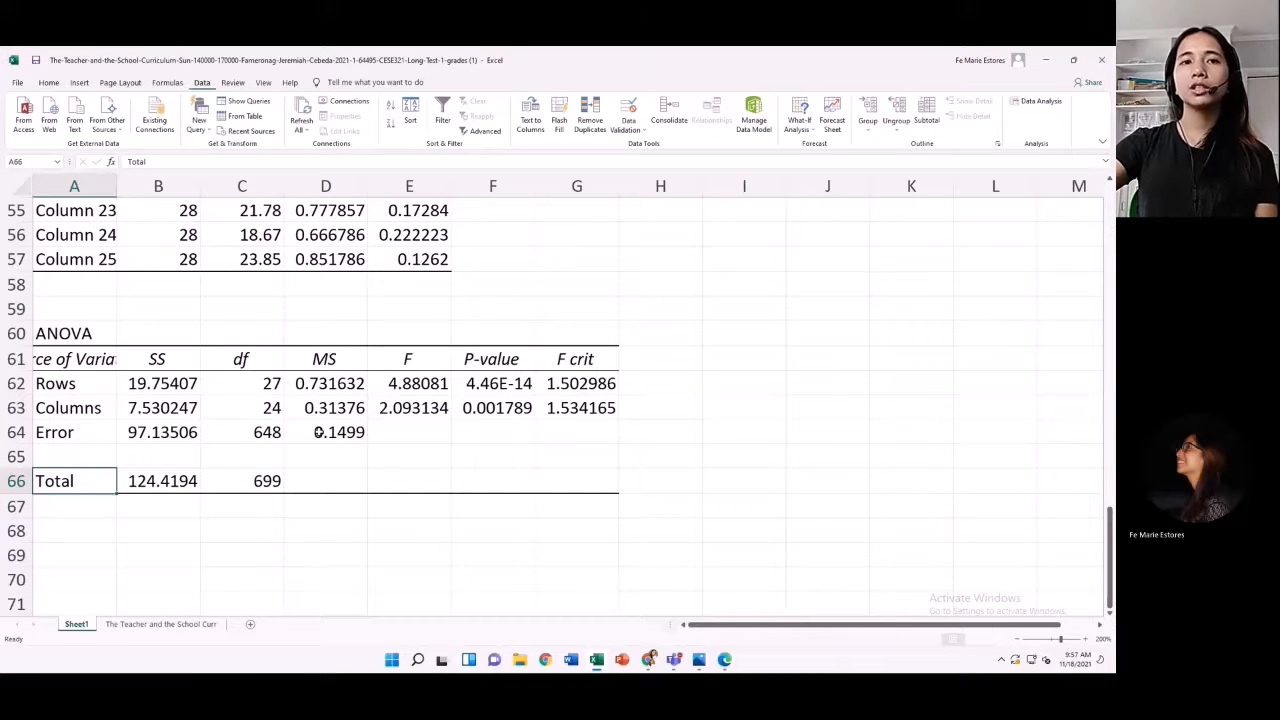
# Step: Enter the label "Reliability Test Result" in A68, below the ANOVA table
pyautogui.click(174, 535)
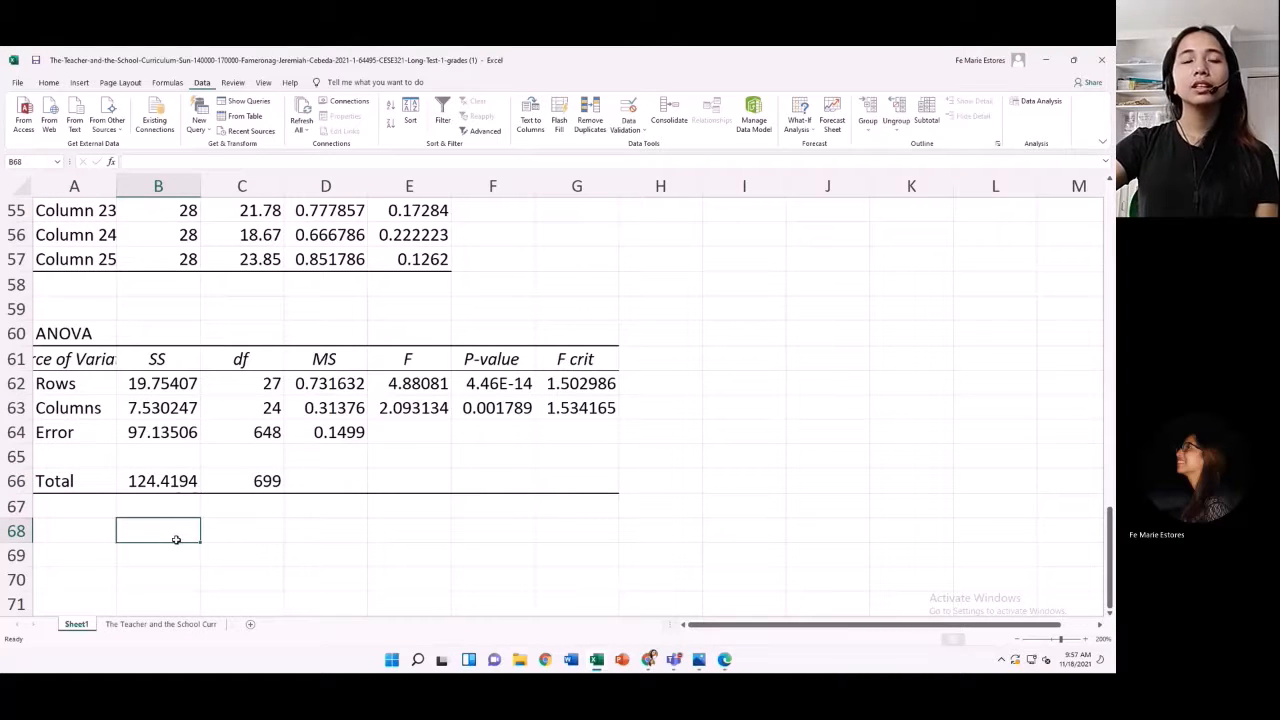
pyautogui.click(78, 536)
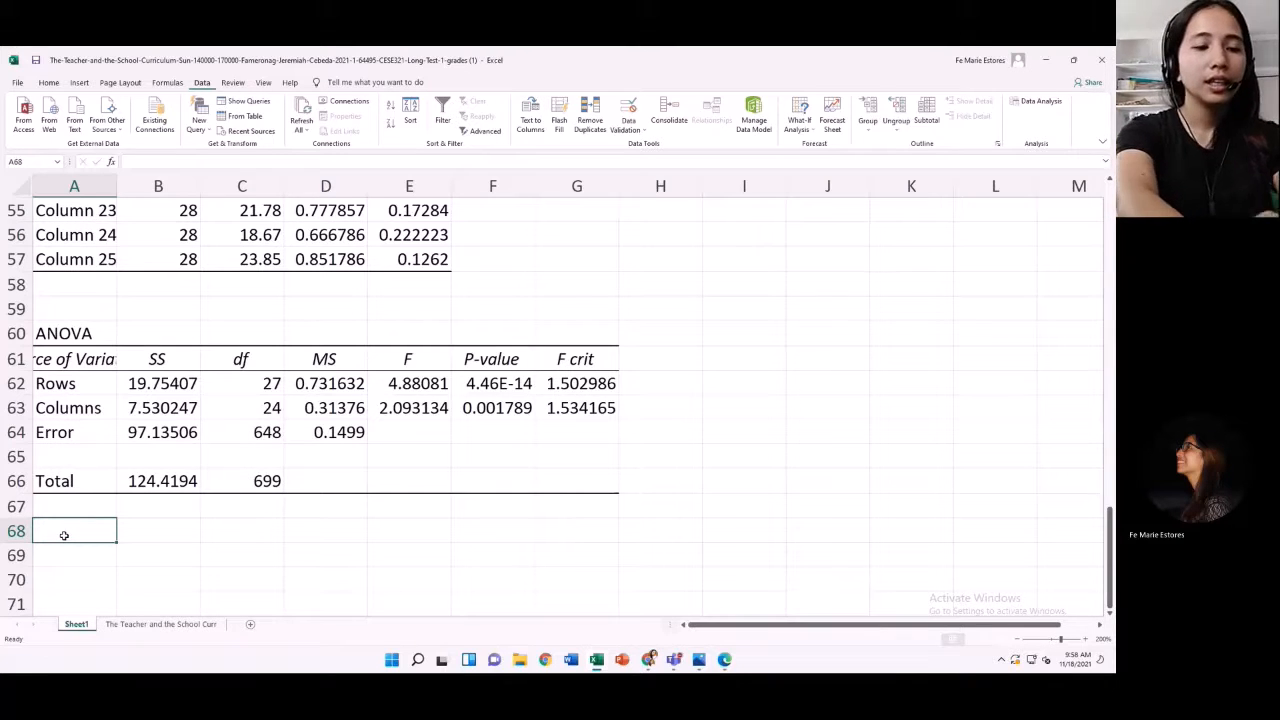
pyautogui.scroll(-1, 84, 459)
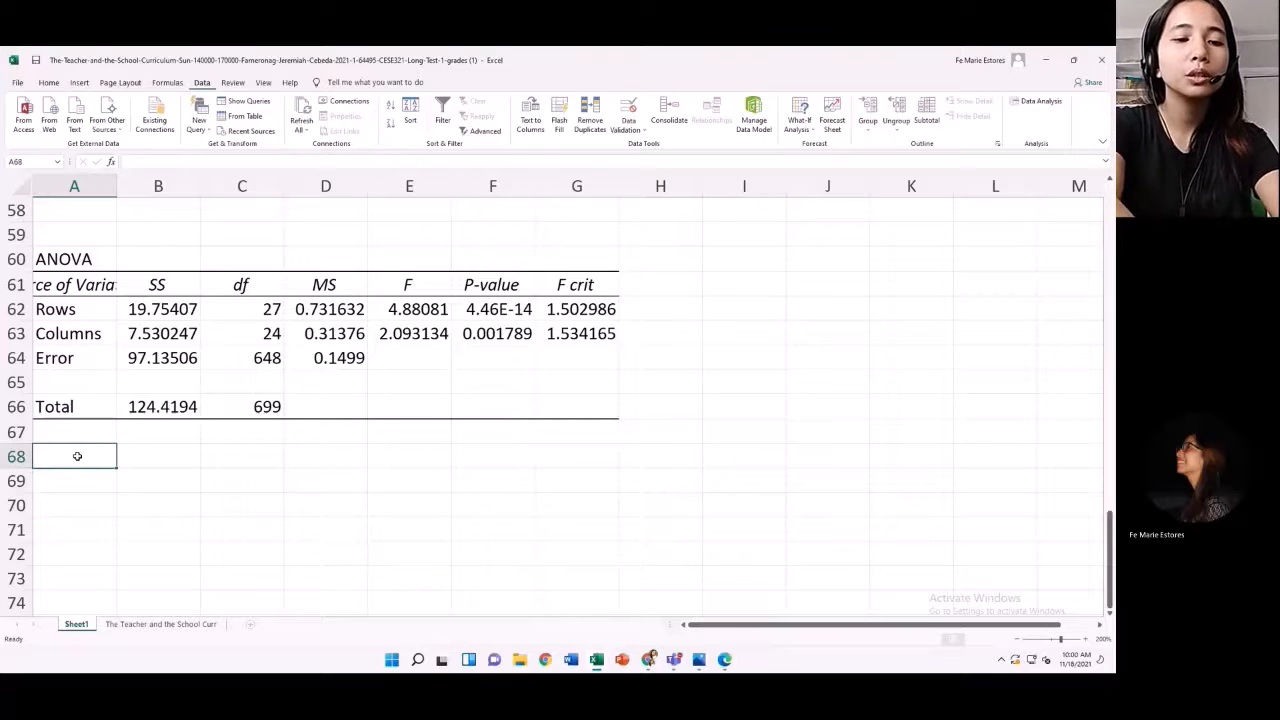
pyautogui.write('Re')
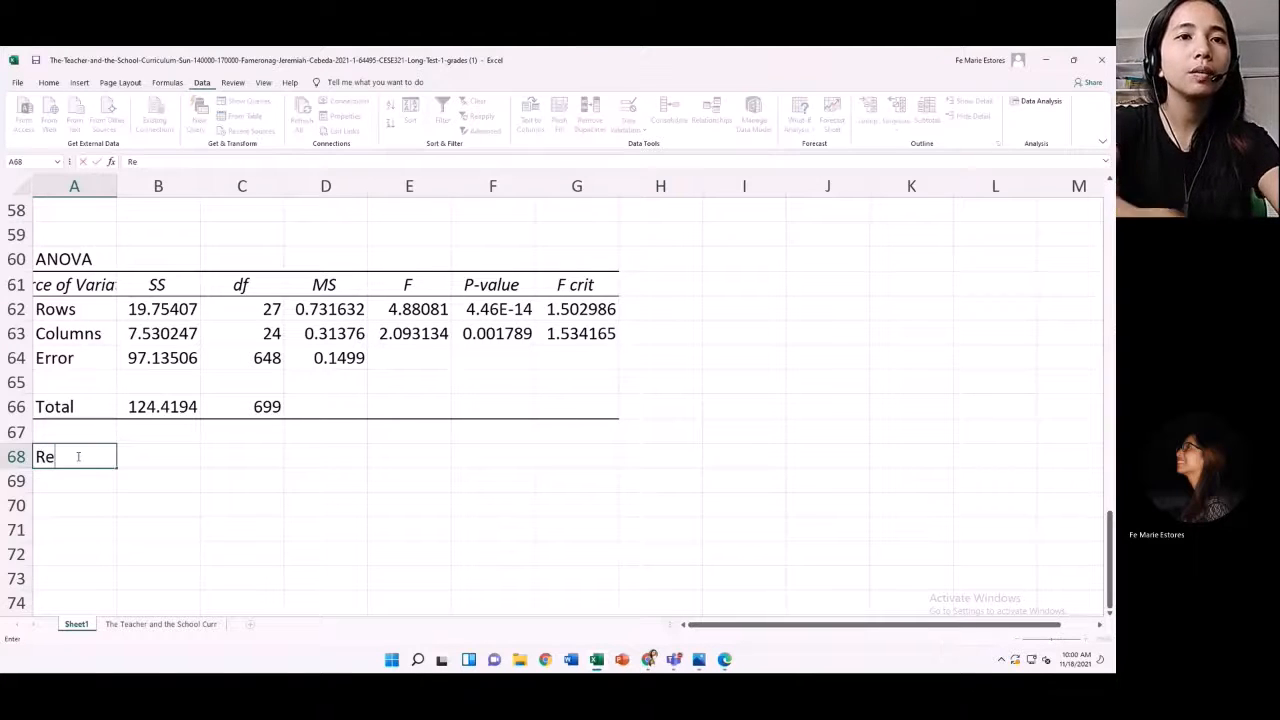
pyautogui.write('liabil')
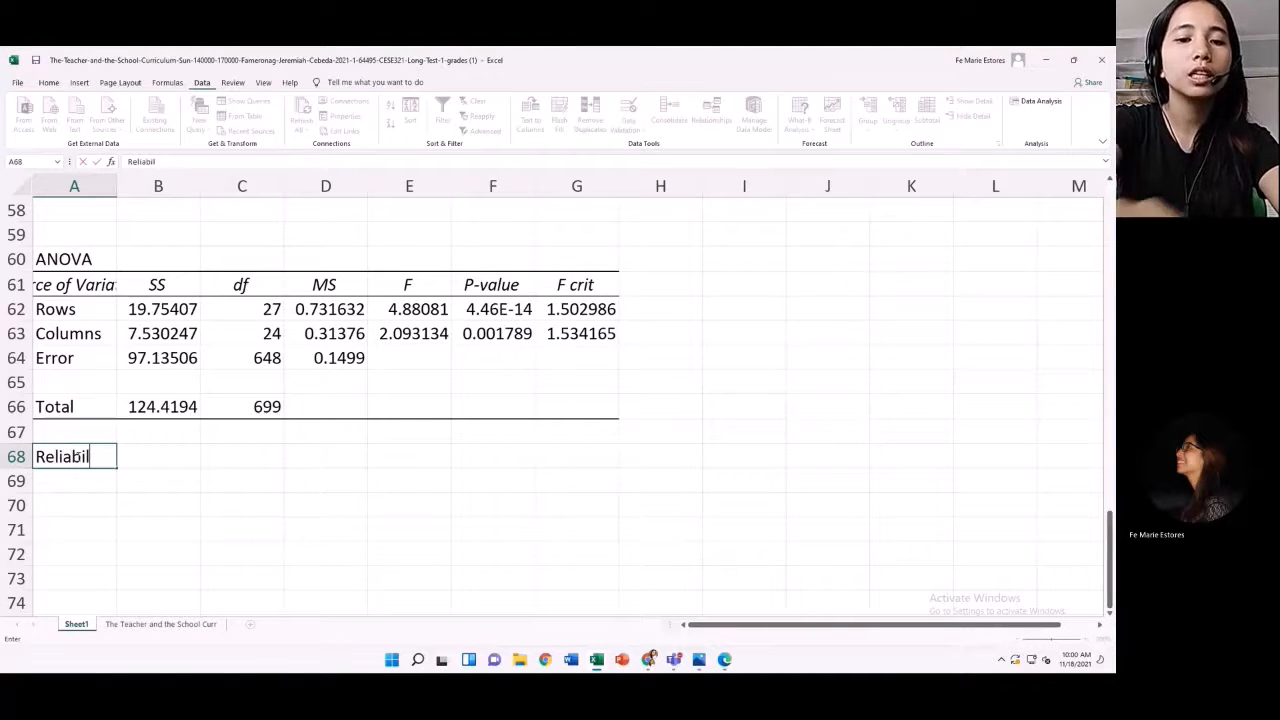
pyautogui.write('ity Result')
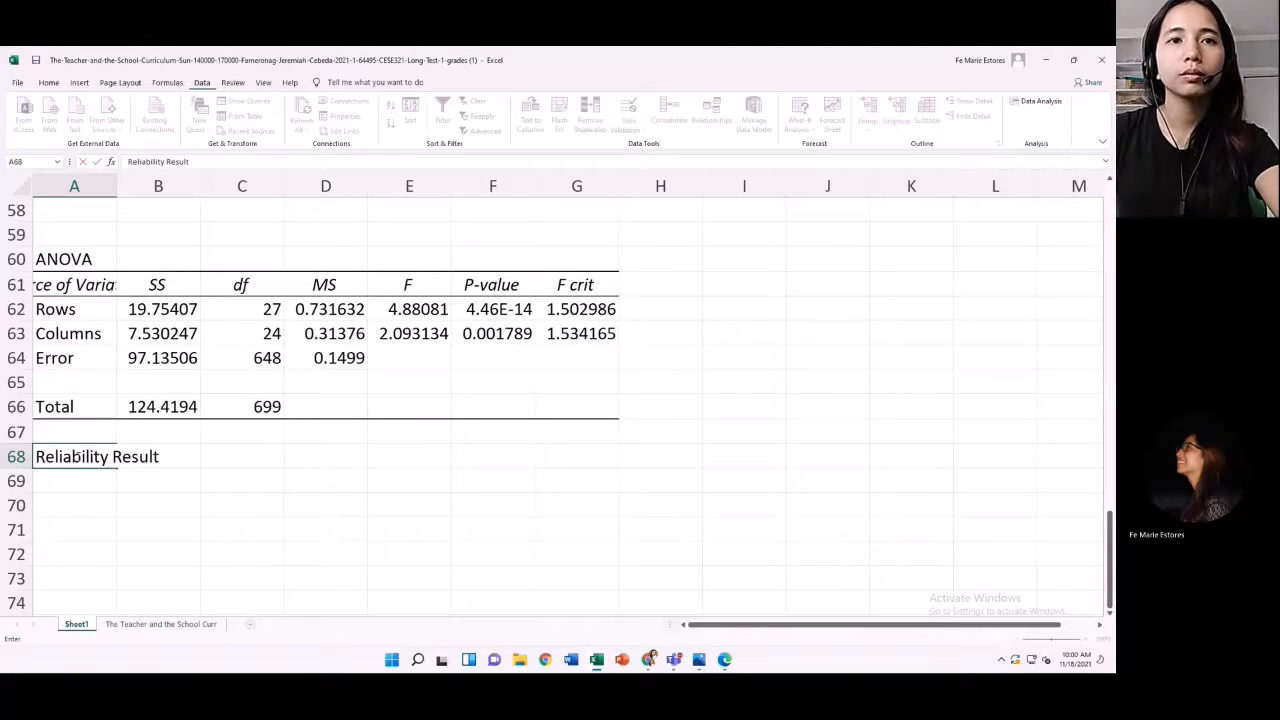
pyautogui.doubleClick(114, 458)
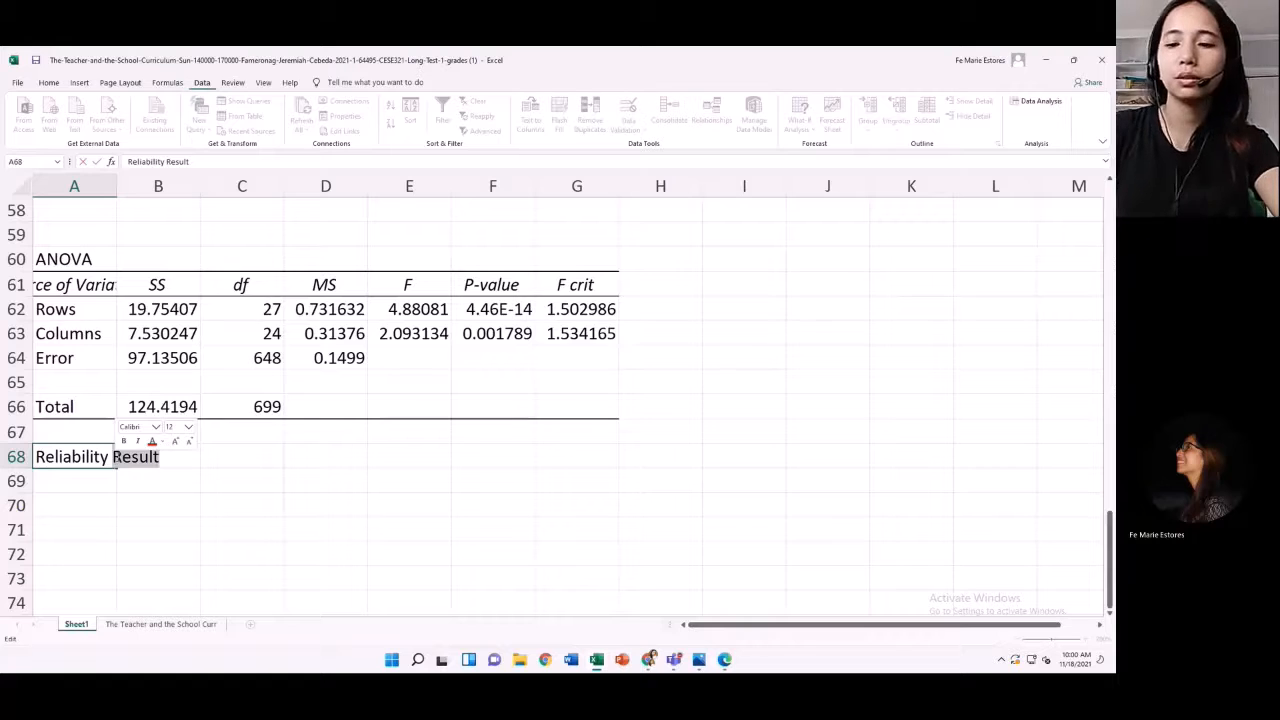
pyautogui.click(114, 458)
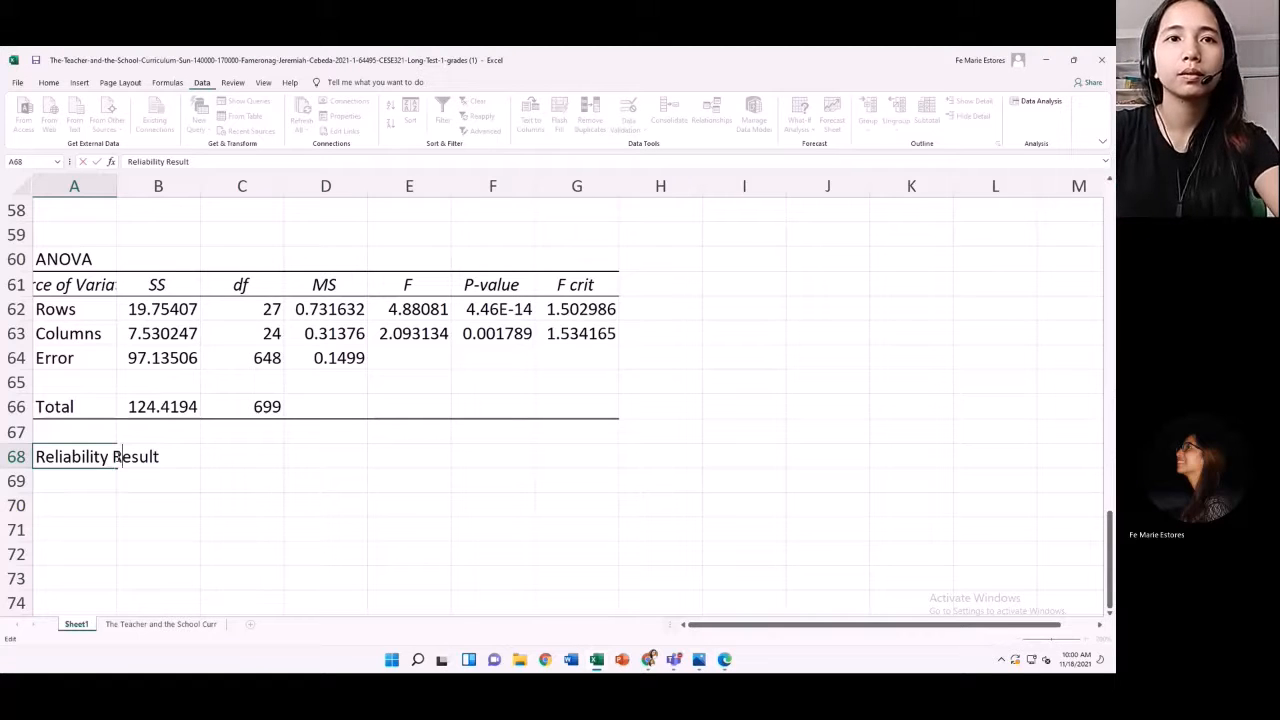
pyautogui.write('Test')
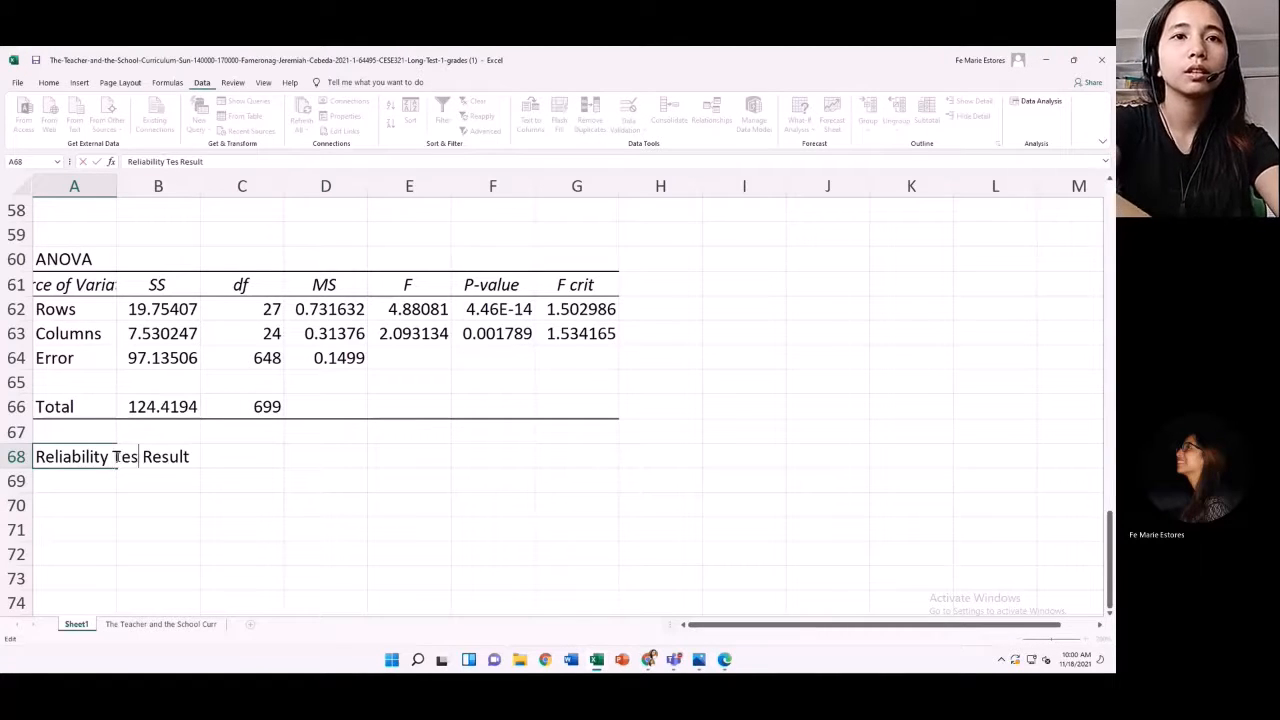
pyautogui.click(274, 463)
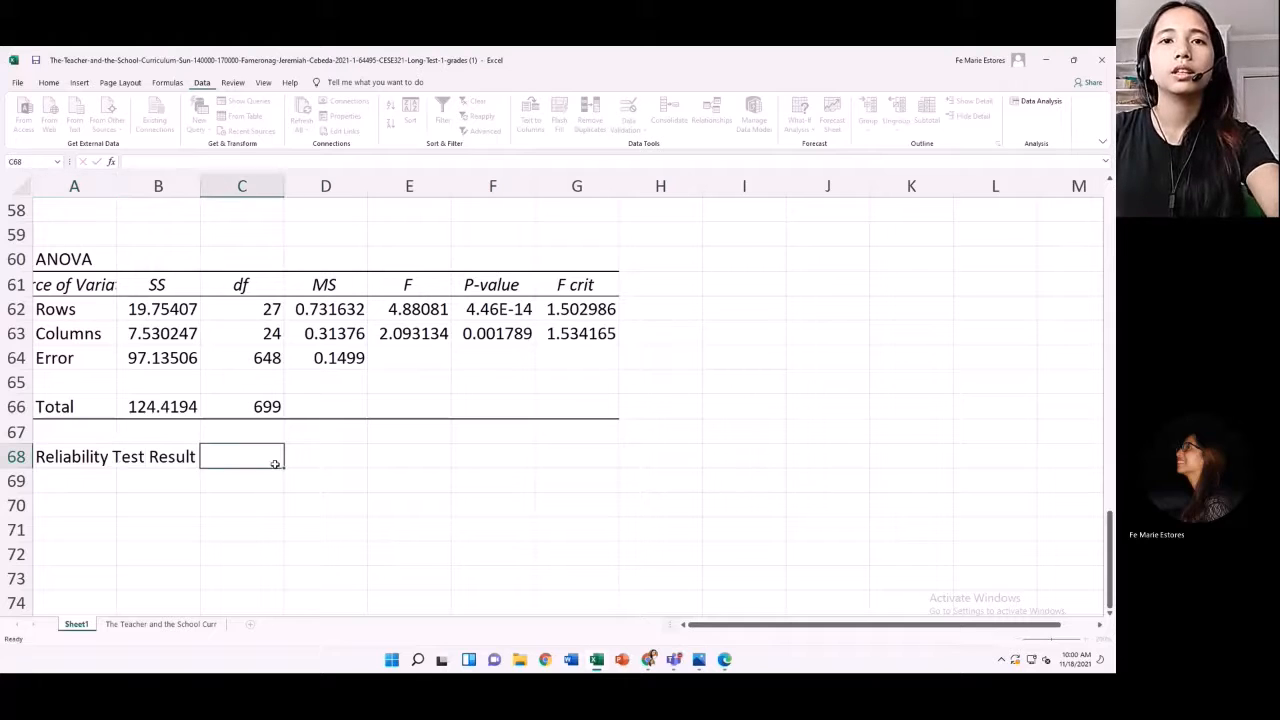
# Step: Calculate the reliability coefficient in D68 with the formula =1-(D64/D62), using the Error and Rows mean squares
pyautogui.click(331, 449)
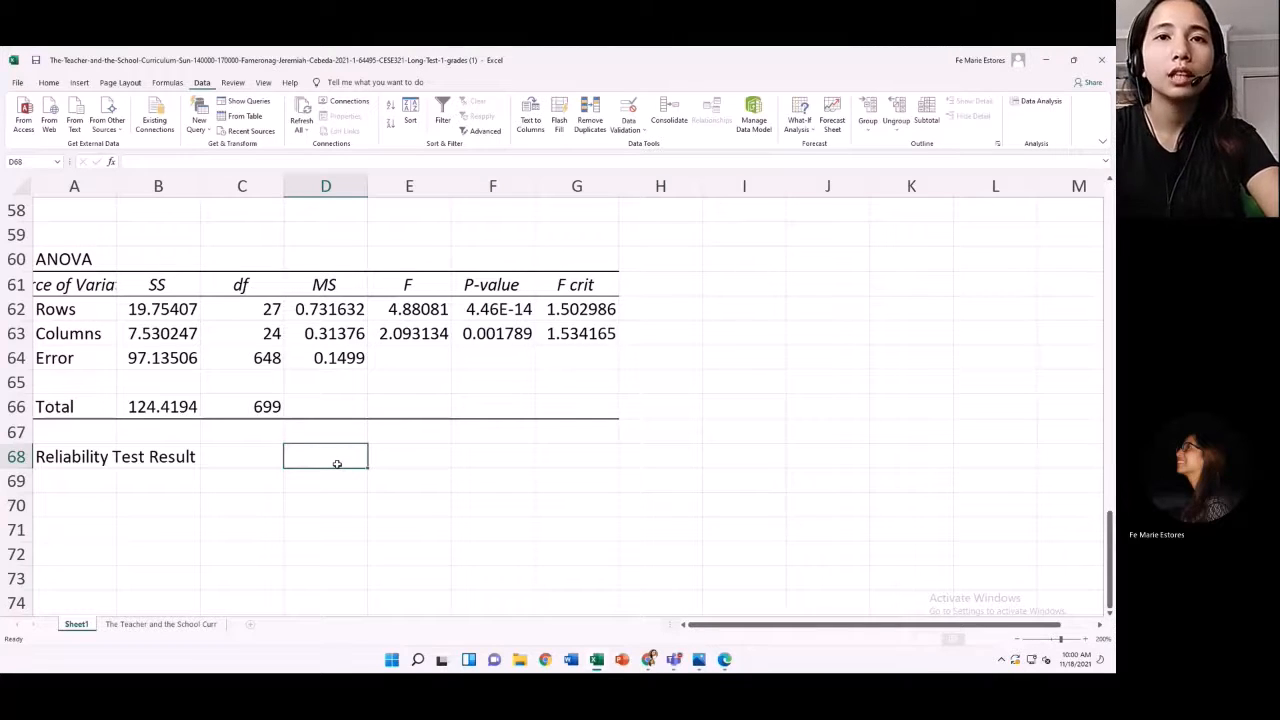
pyautogui.write('=1')
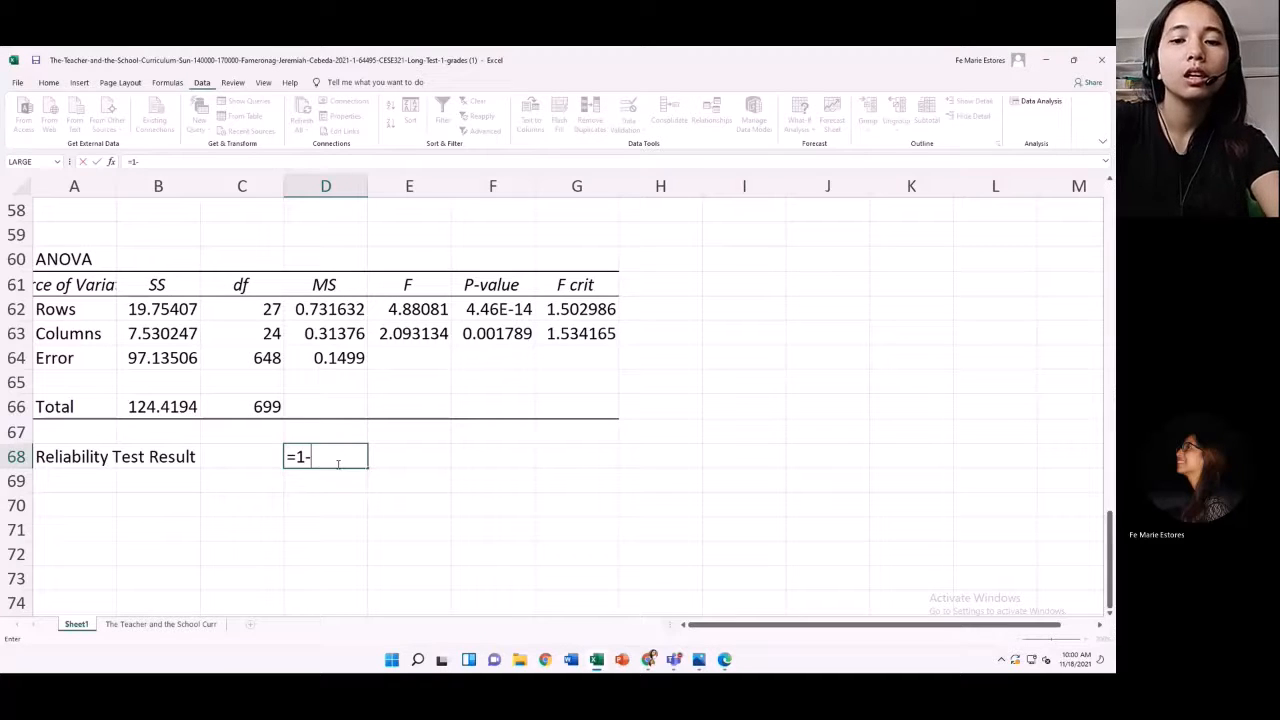
pyautogui.write('-(')
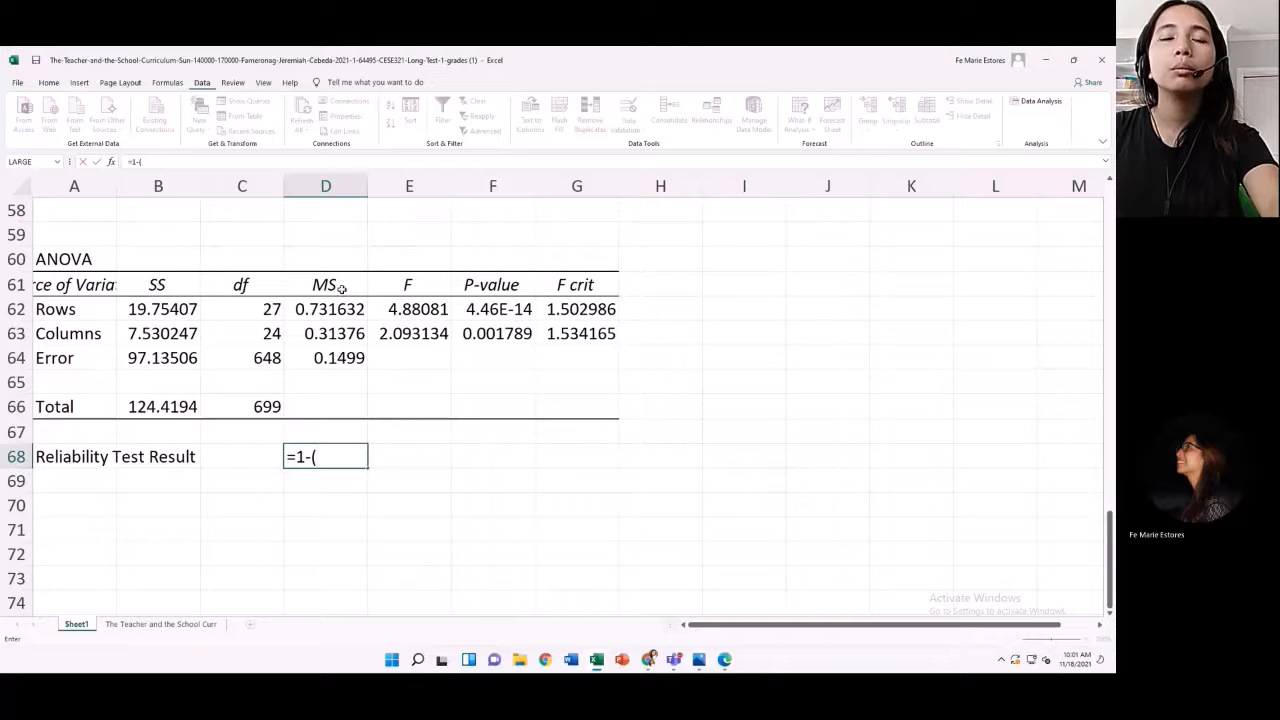
pyautogui.click(343, 362)
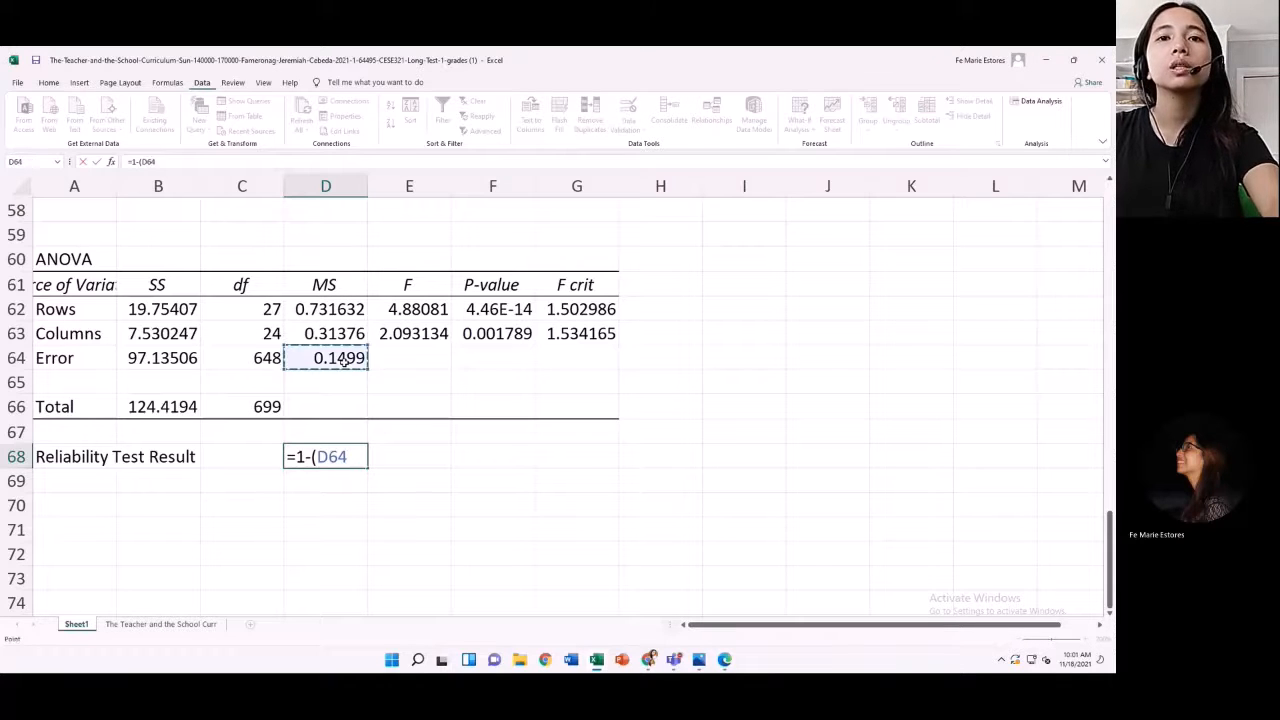
pyautogui.write('/')
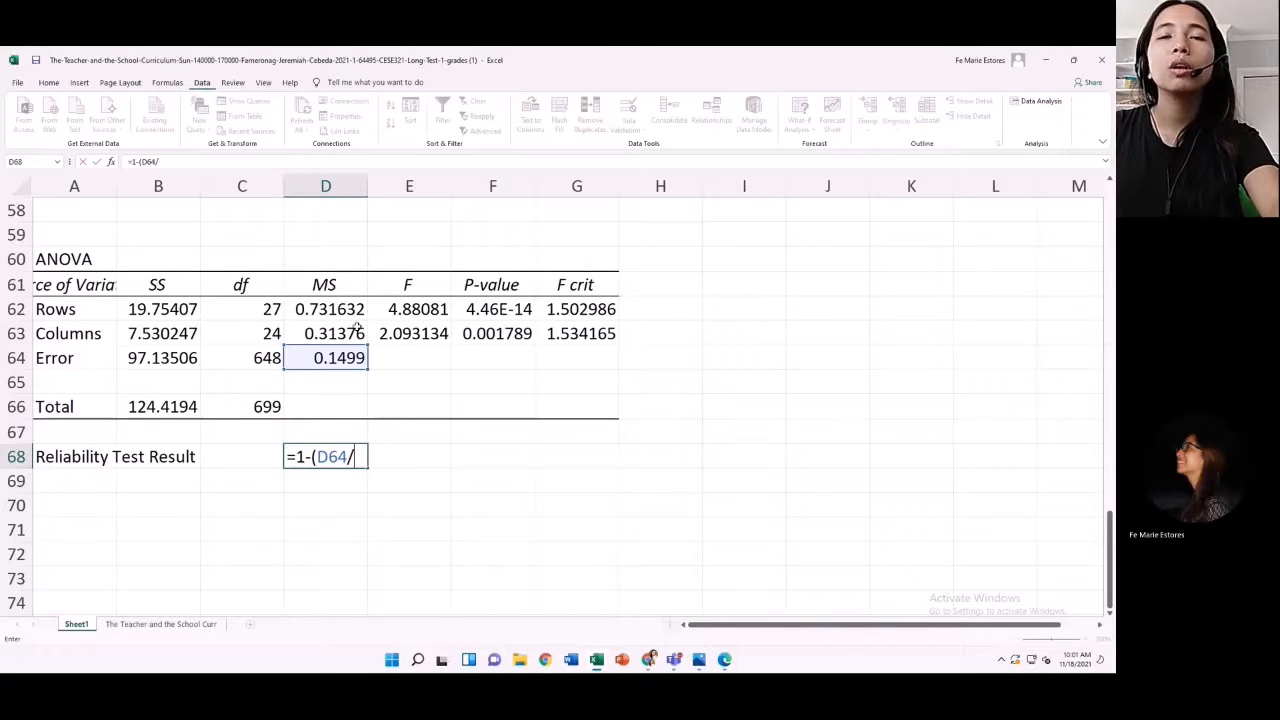
pyautogui.click(334, 311)
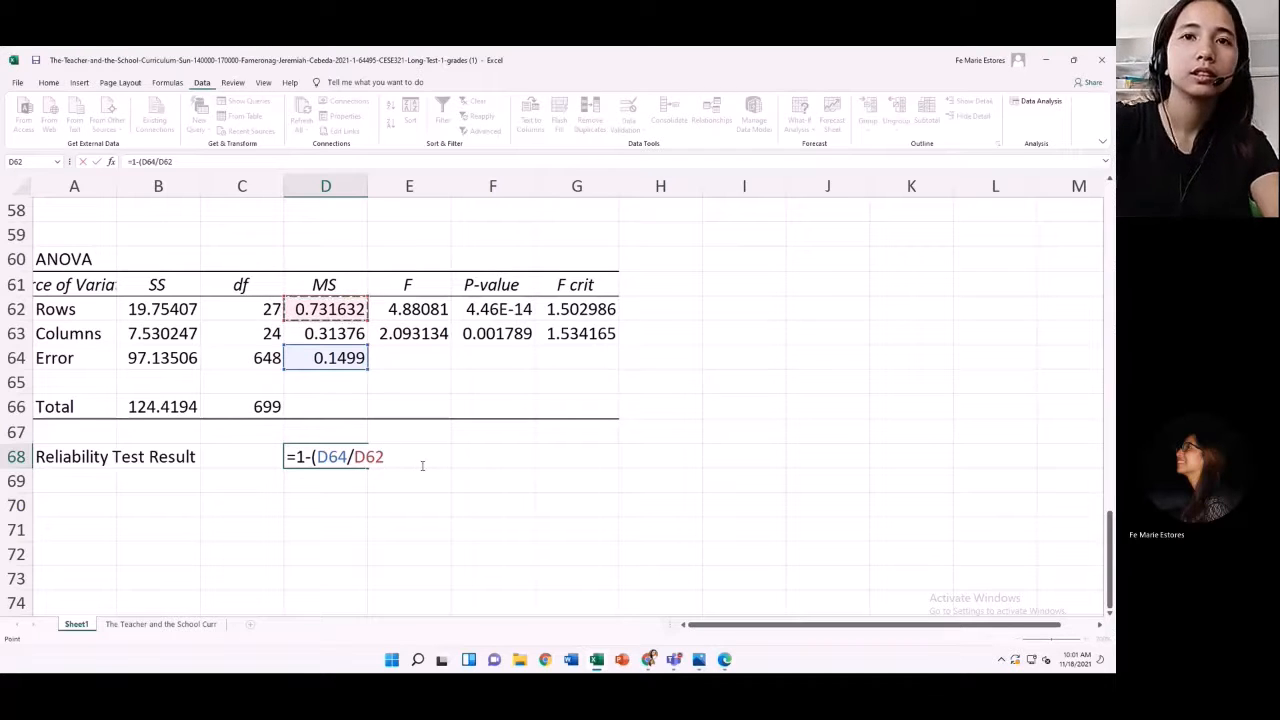
pyautogui.write(')')
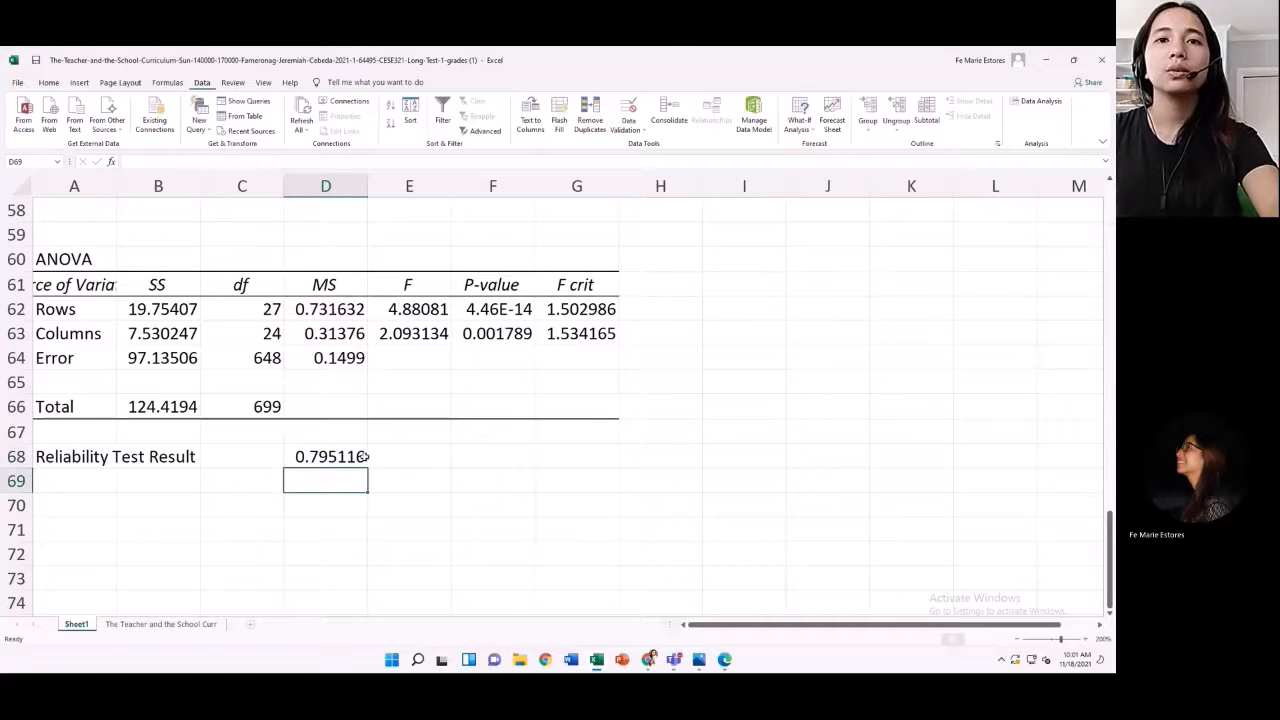
pyautogui.click(324, 460)
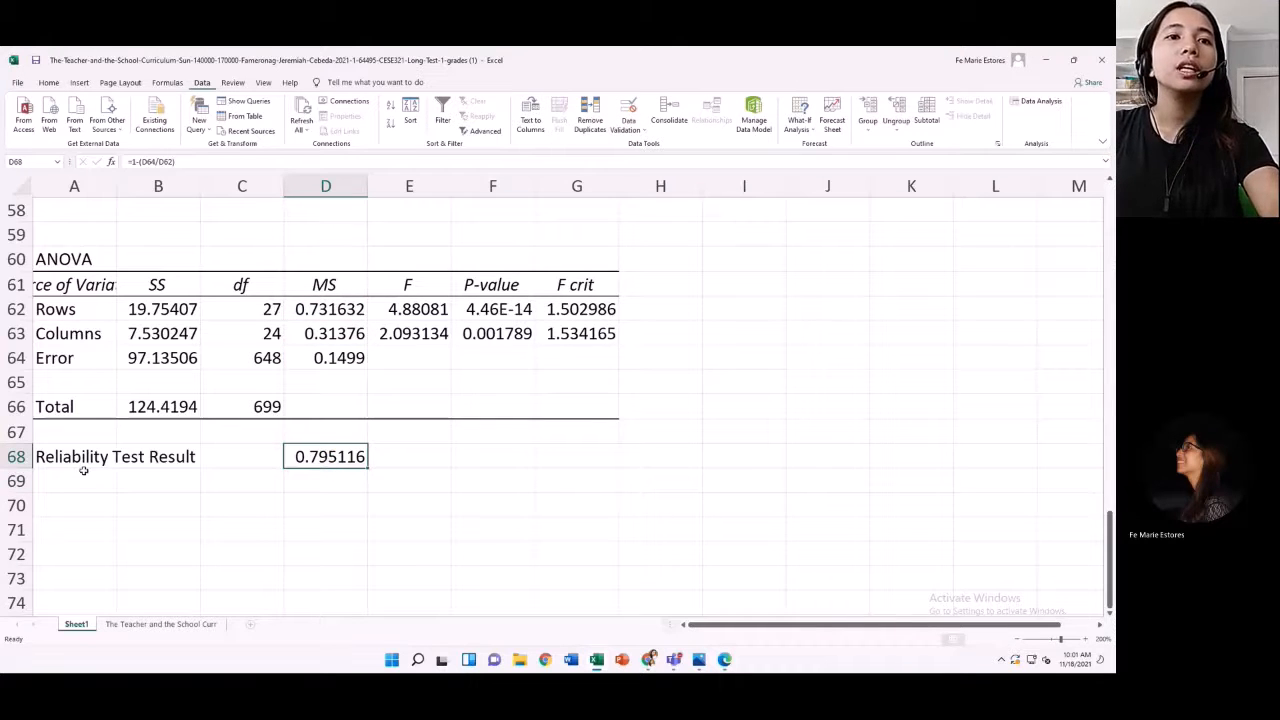
# Step: Highlight the reliability result row from A68 to E68 with a yellow fill
pyautogui.moveTo(70, 458); pyautogui.dragTo(360, 460)
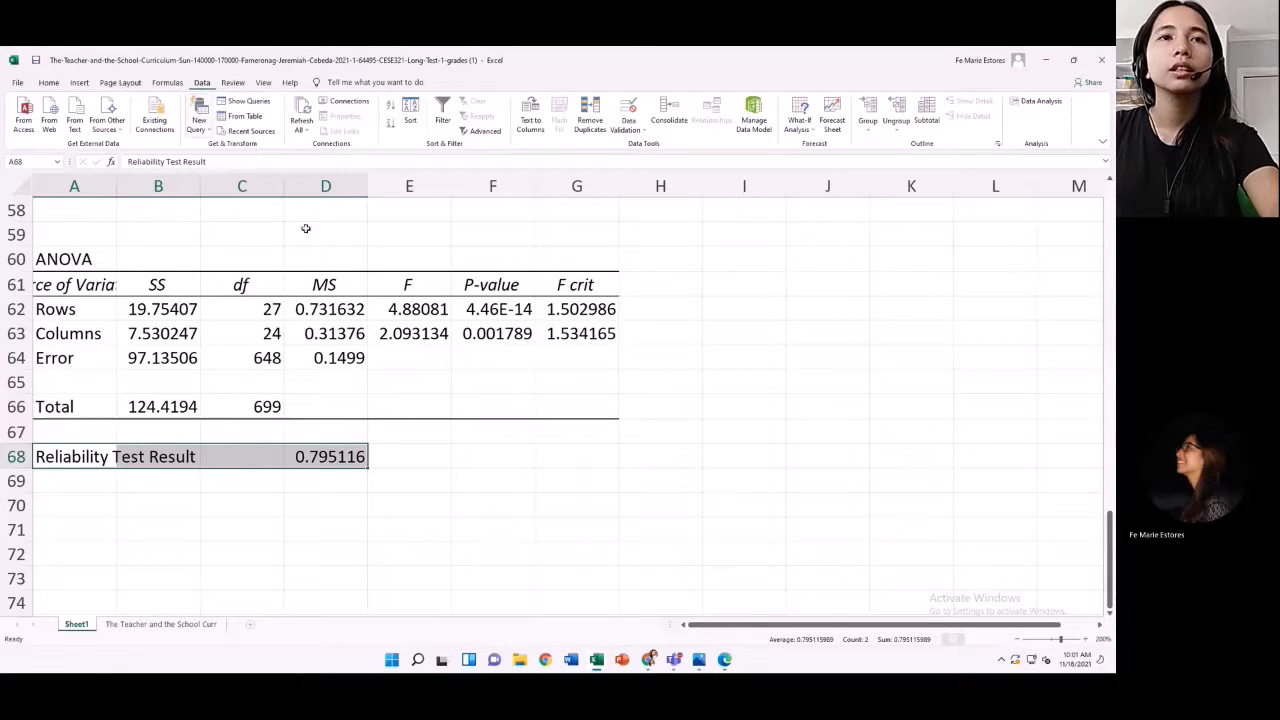
pyautogui.click(50, 86)
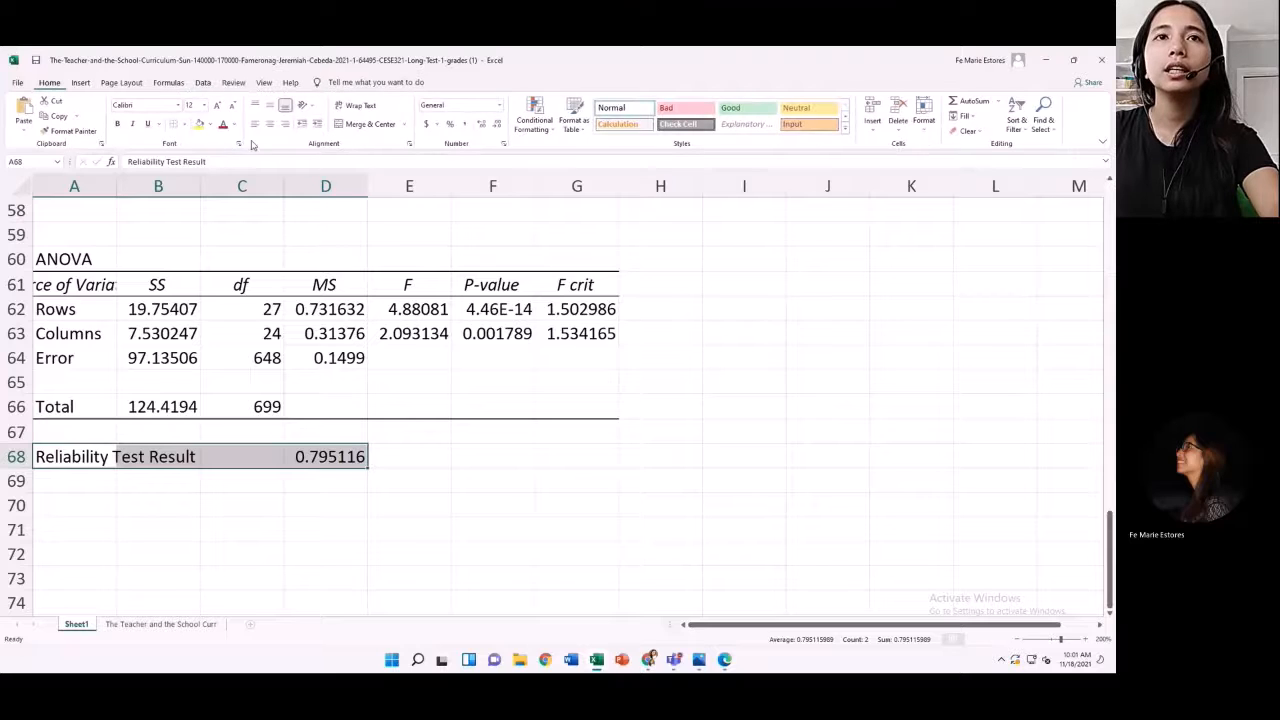
pyautogui.click(200, 124)
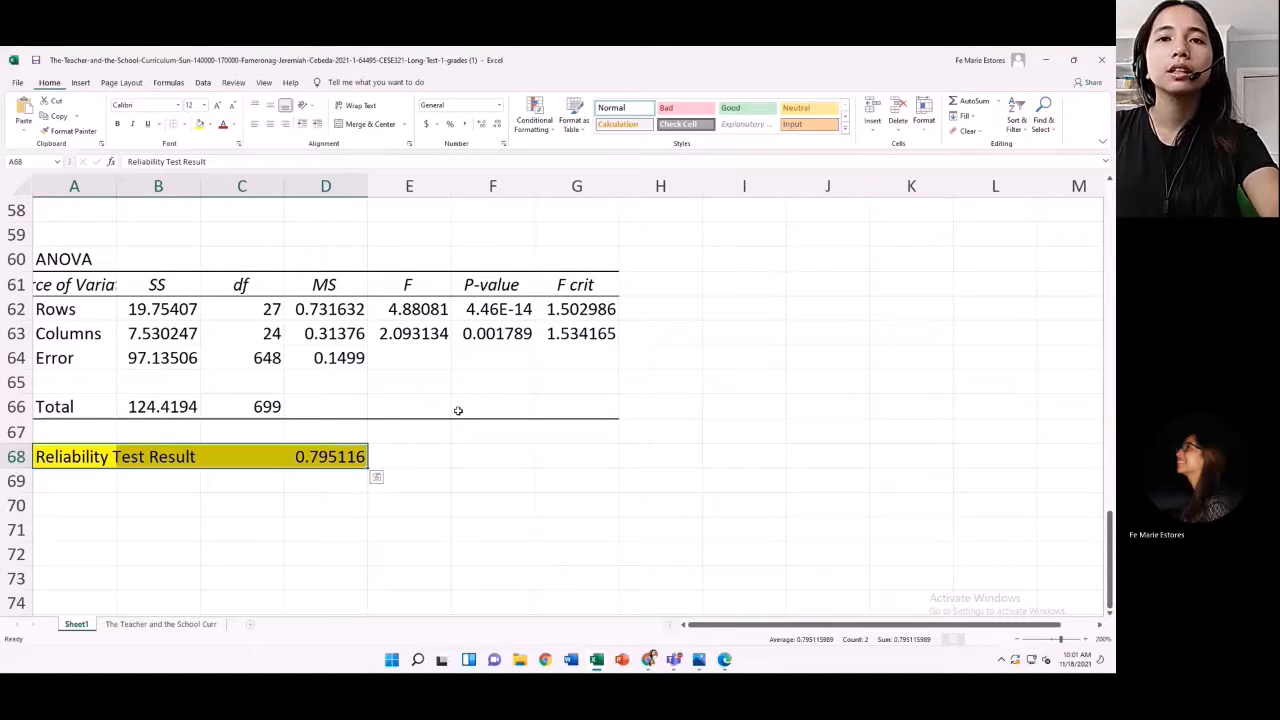
pyautogui.click(411, 456)
pyautogui.click(200, 124)
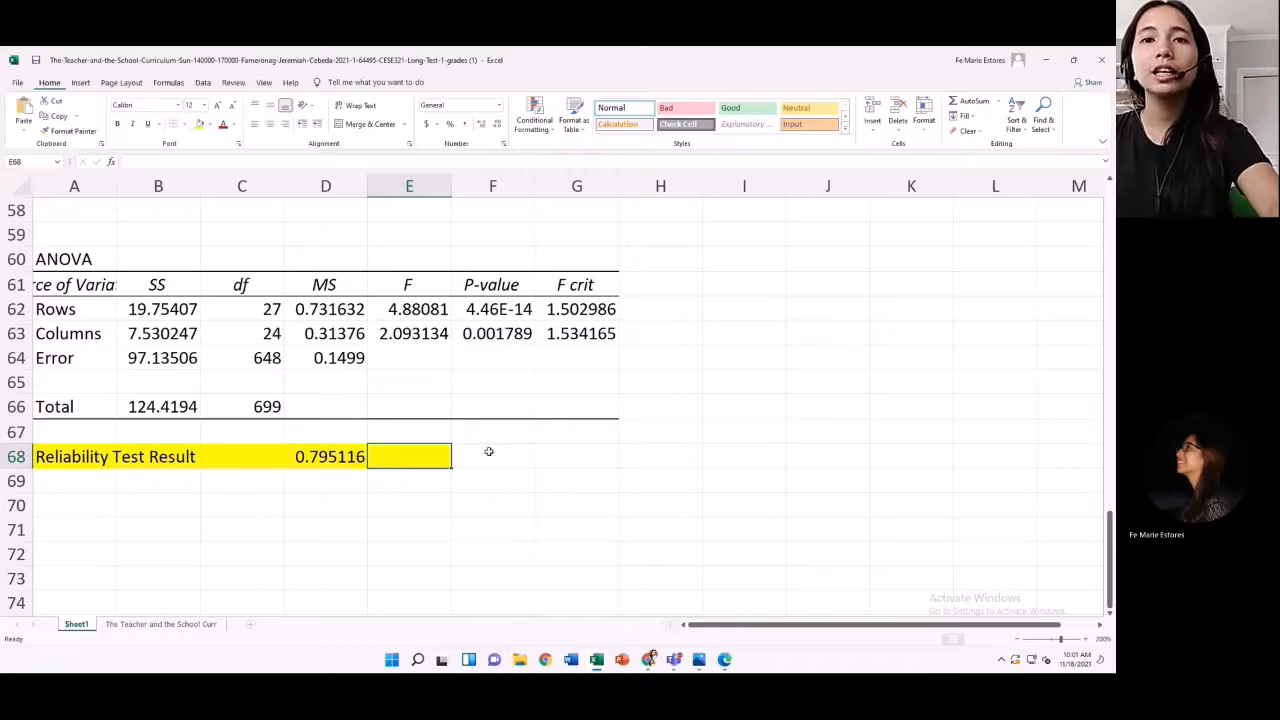
pyautogui.click(438, 503)
pyautogui.click(419, 462)
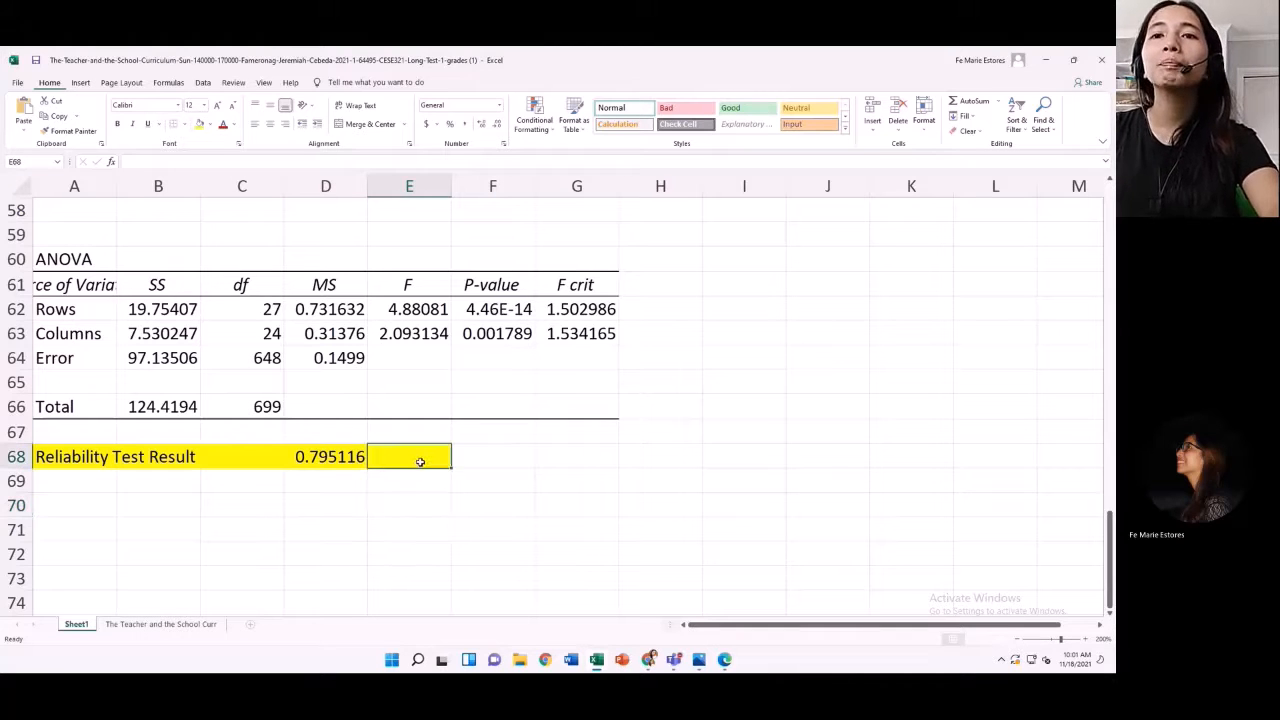
# Step: Switch to the reliability interpretation criteria image in Photos and narrow its window to compare the criteria with the result in D68
pyautogui.click(699, 660)
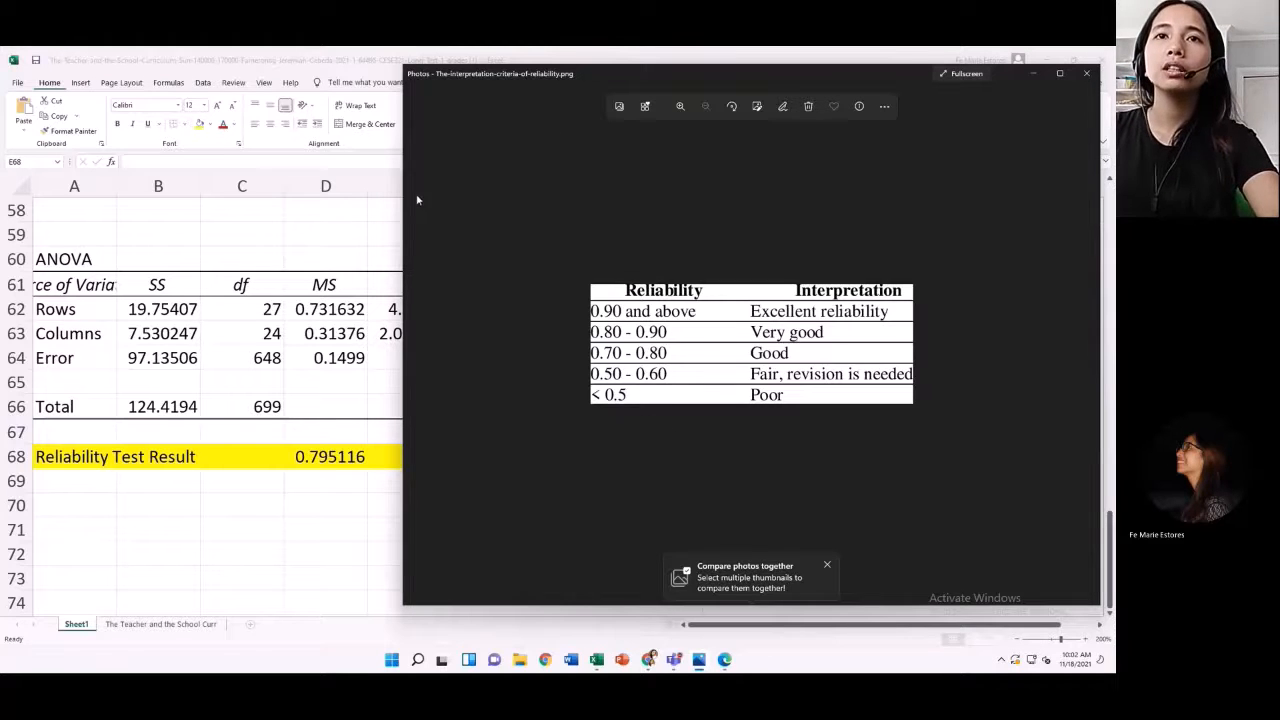
pyautogui.moveTo(401, 191); pyautogui.dragTo(620, 186)
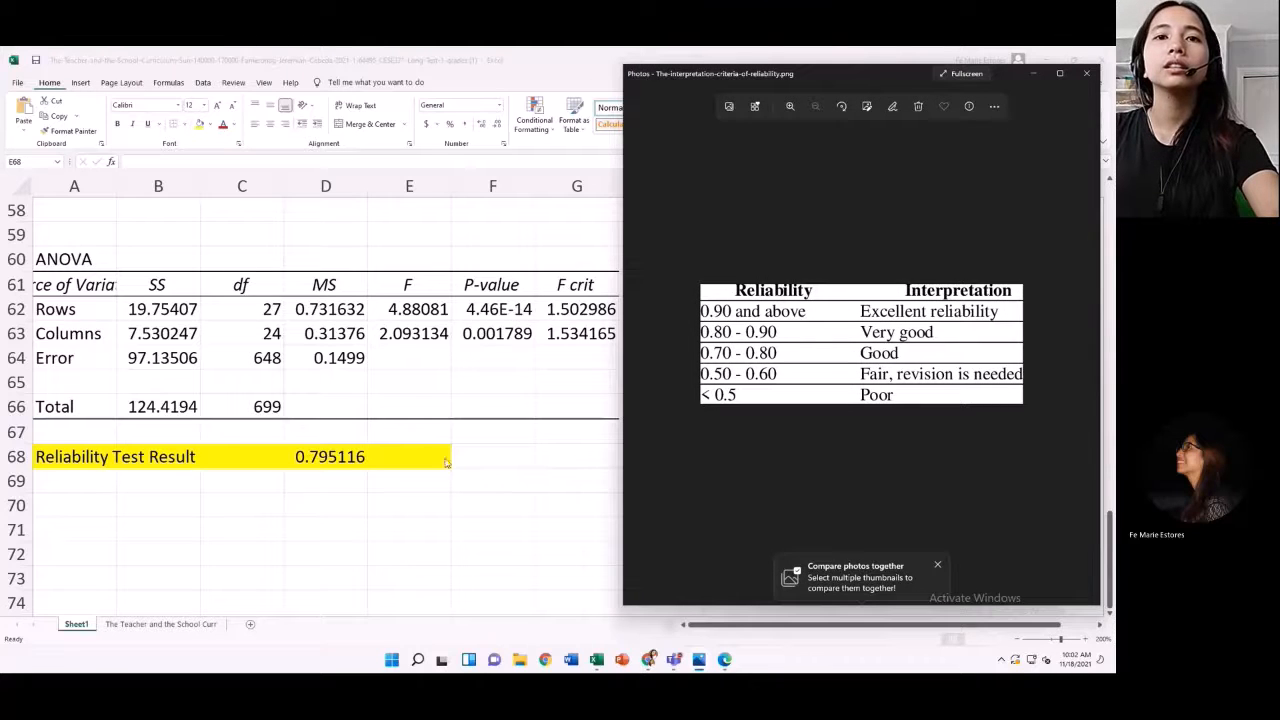
pyautogui.click(338, 458)
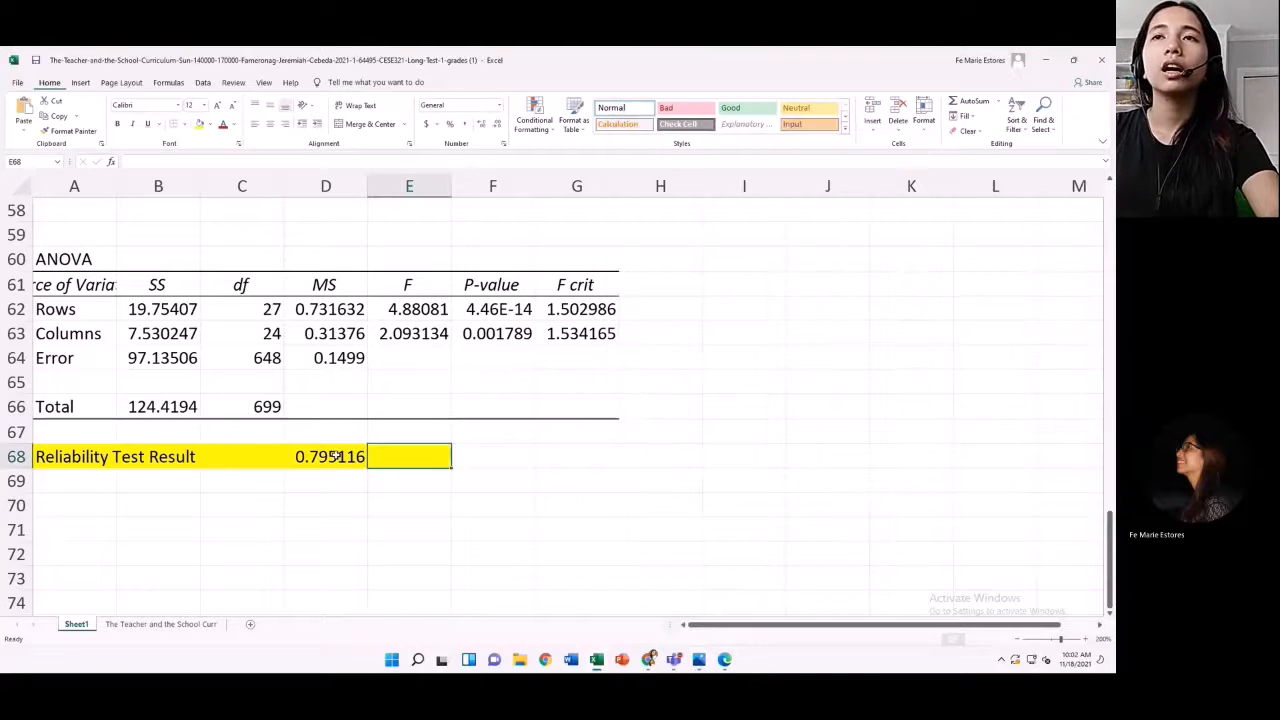
pyautogui.click(699, 660)
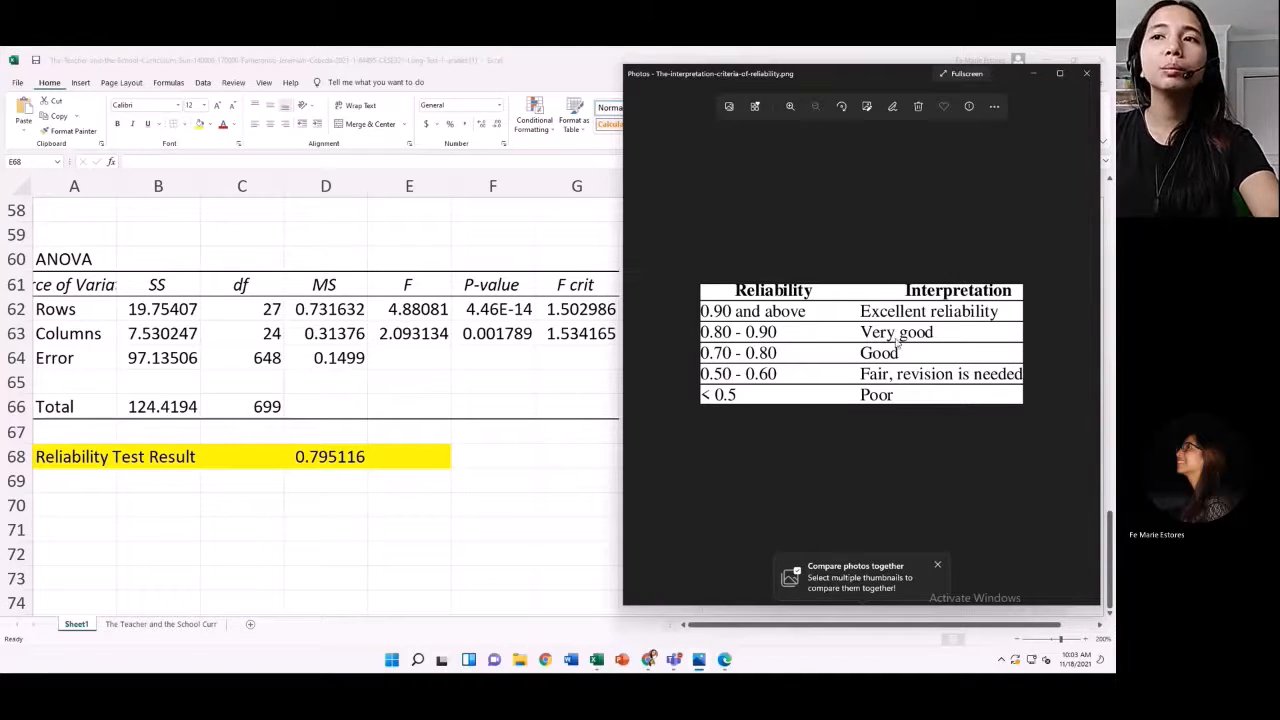
# Step: Enter the interpretation "Good" in E68, beside the reliability coefficient
pyautogui.click(422, 453)
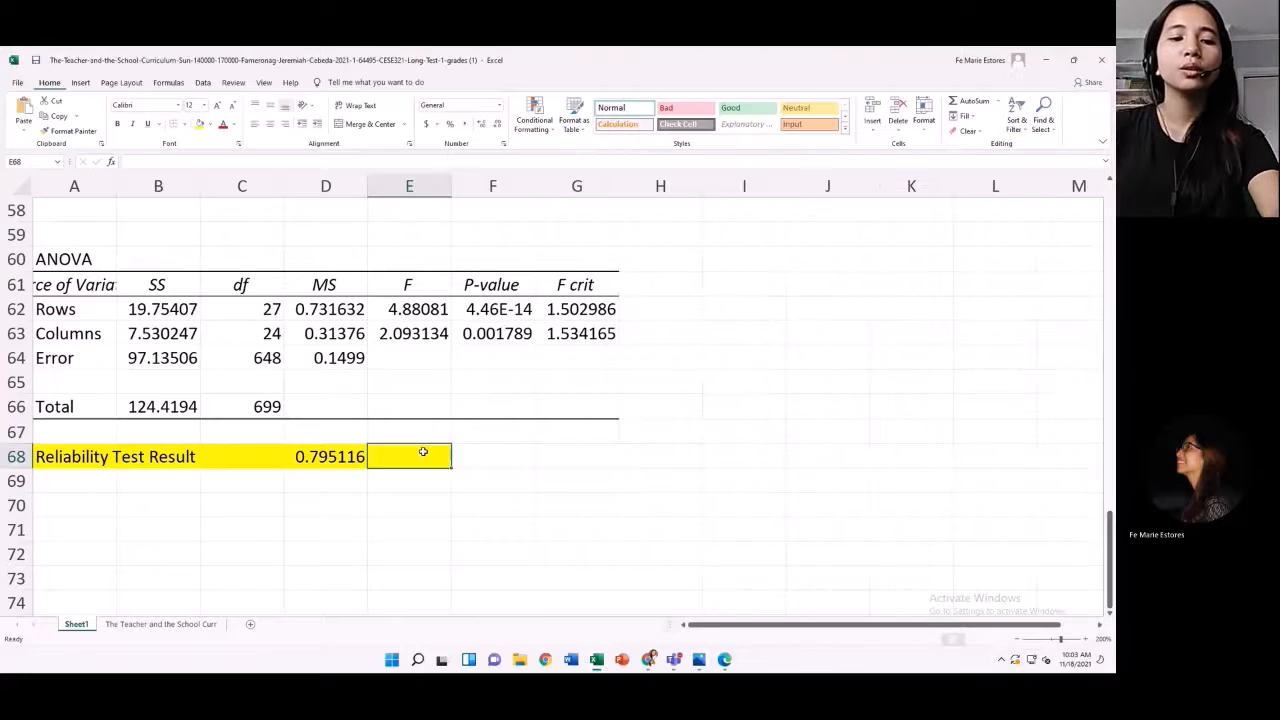
pyautogui.write('Good')
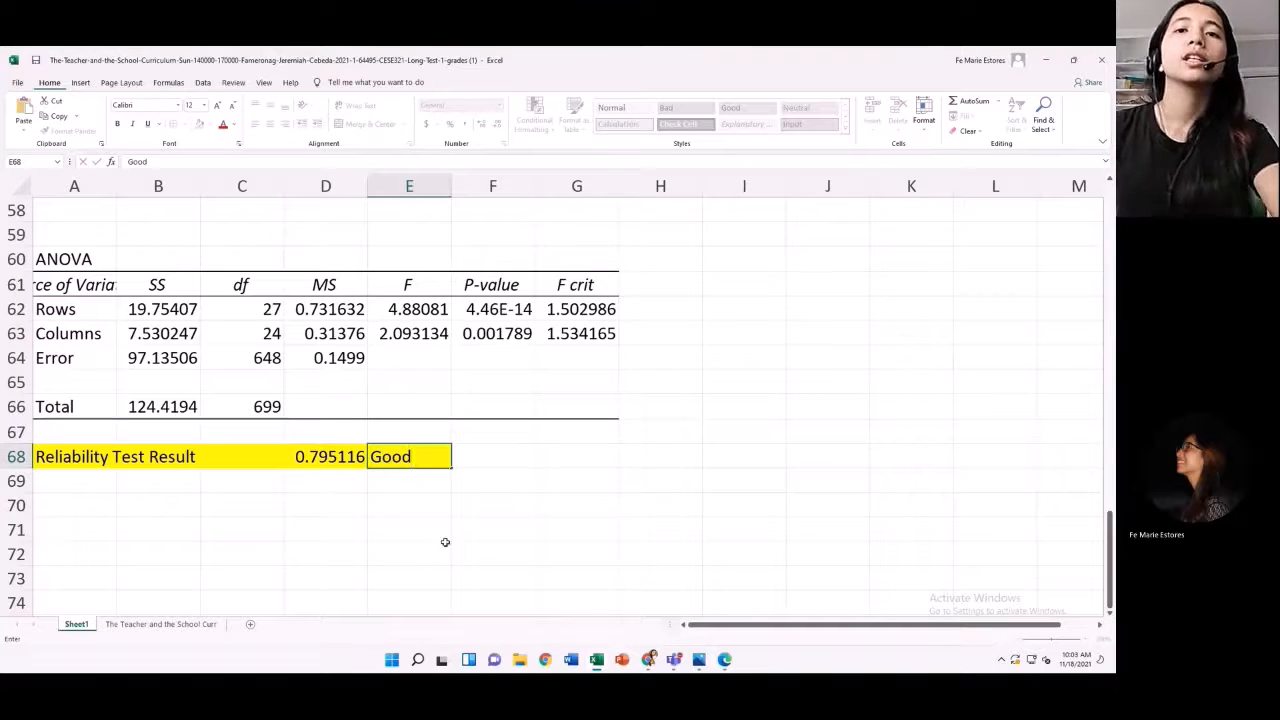
pyautogui.click(358, 497)
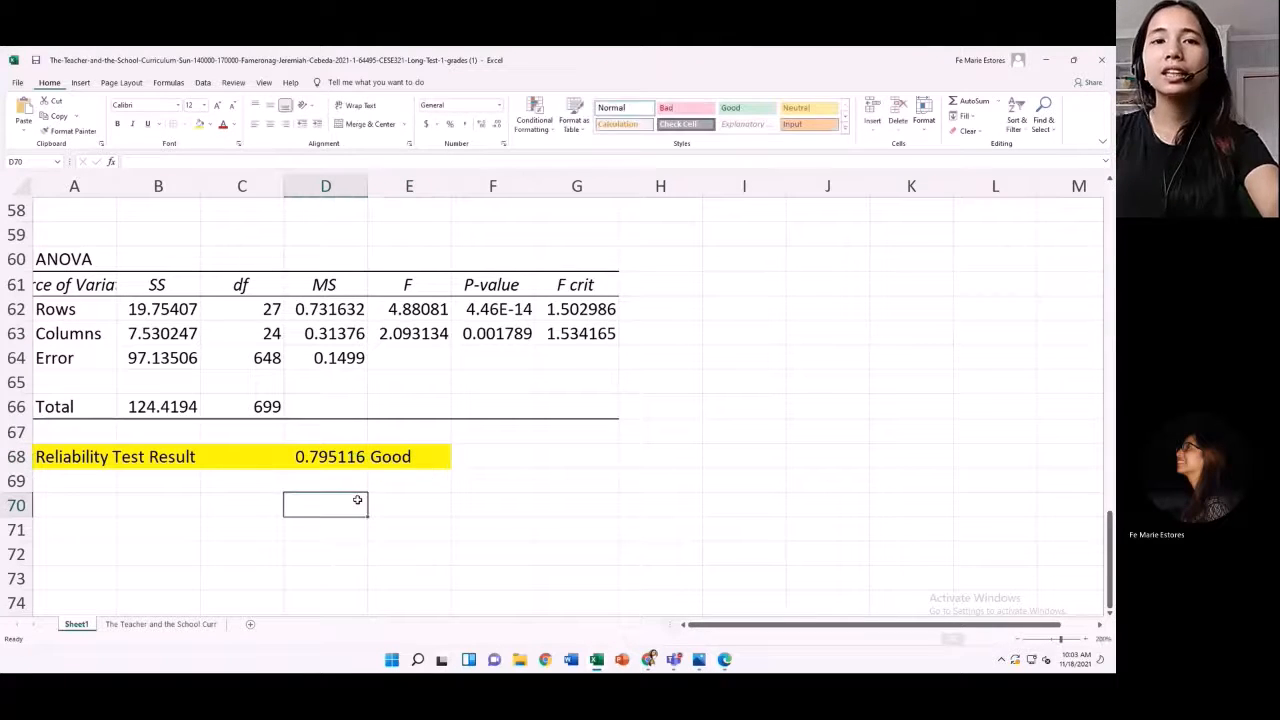
pyautogui.click(66, 458)
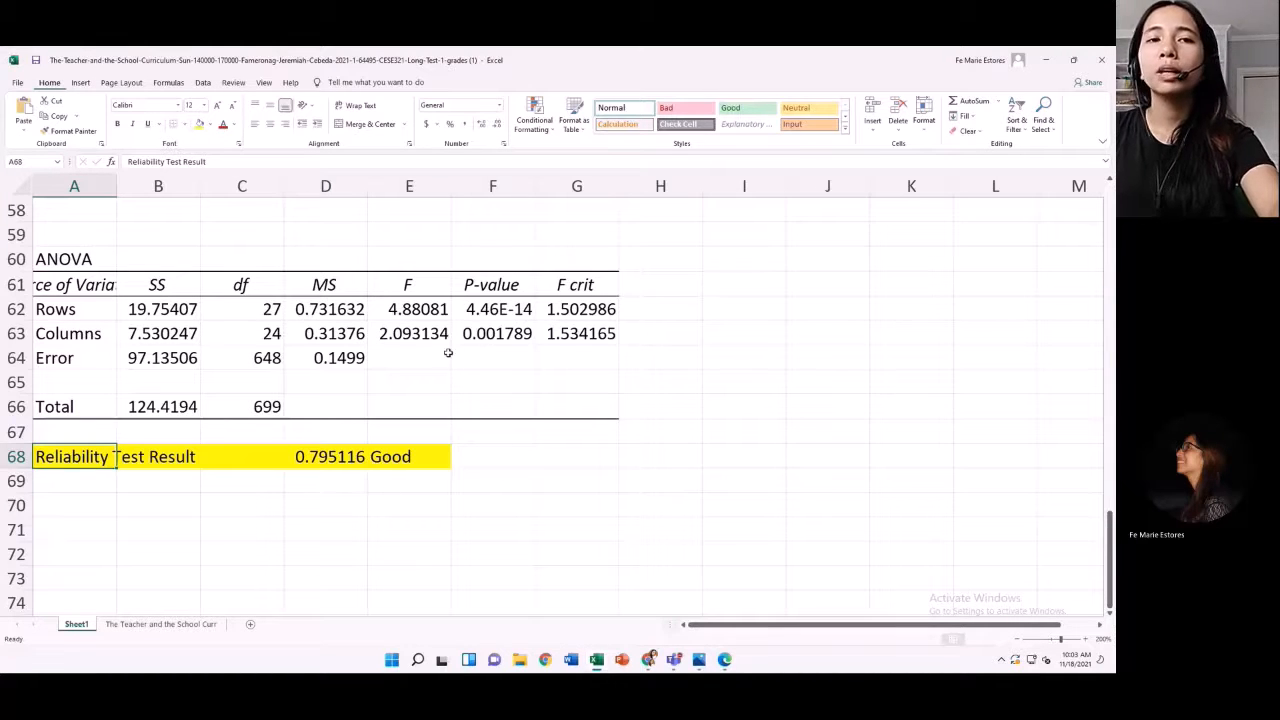
pyautogui.click(406, 458)
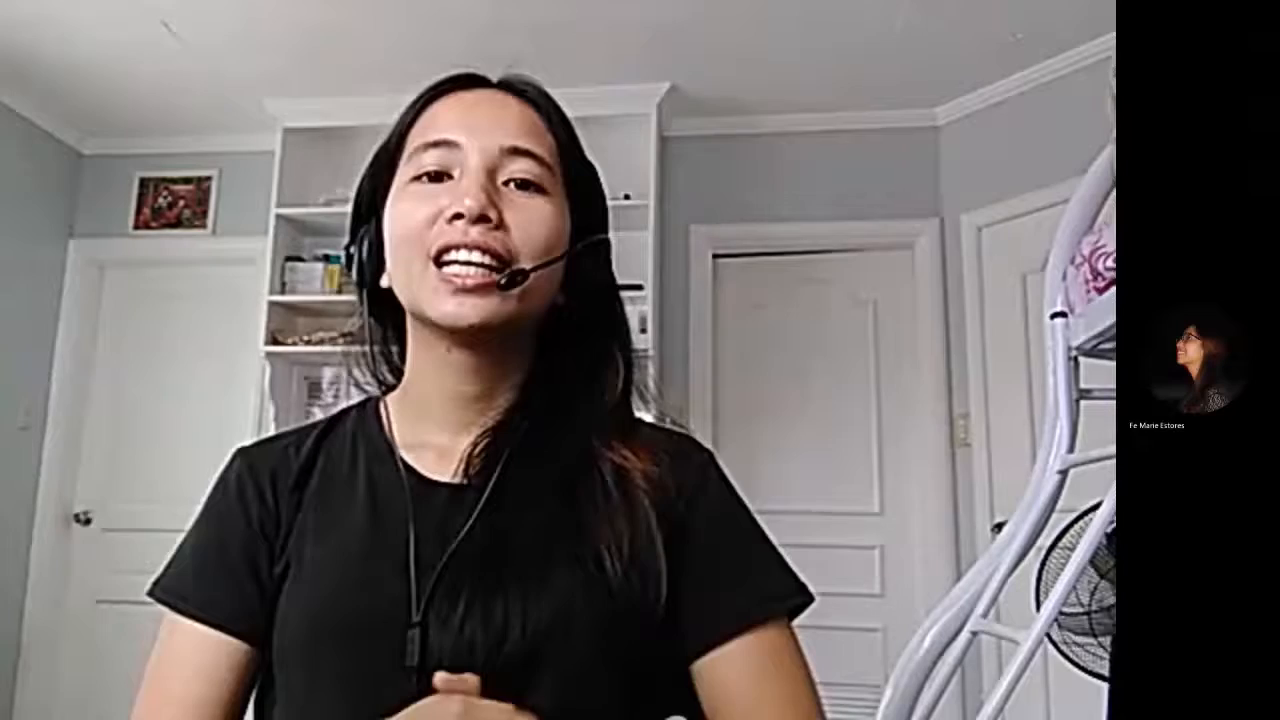
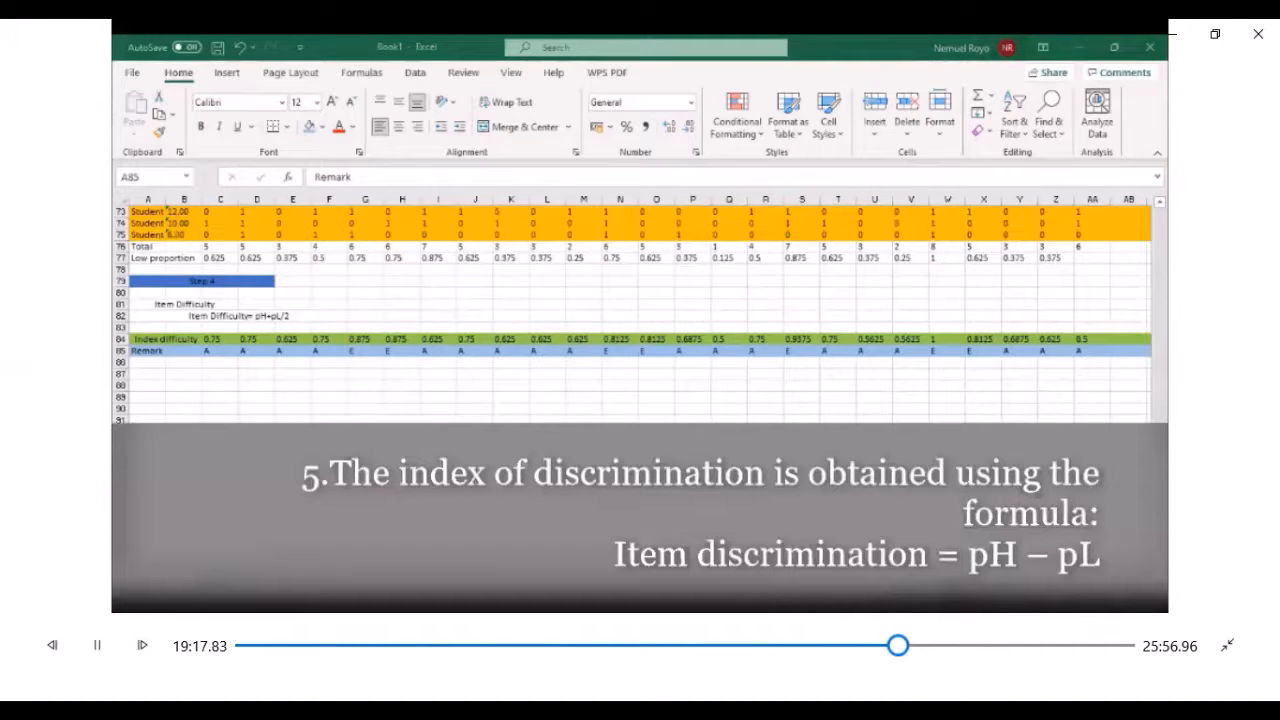
# Step: Watch the recorded walkthrough of the item discrimination step (pH − pL), pausing and resuming playback to examine the index and remark rows
pyautogui.click(100, 647)
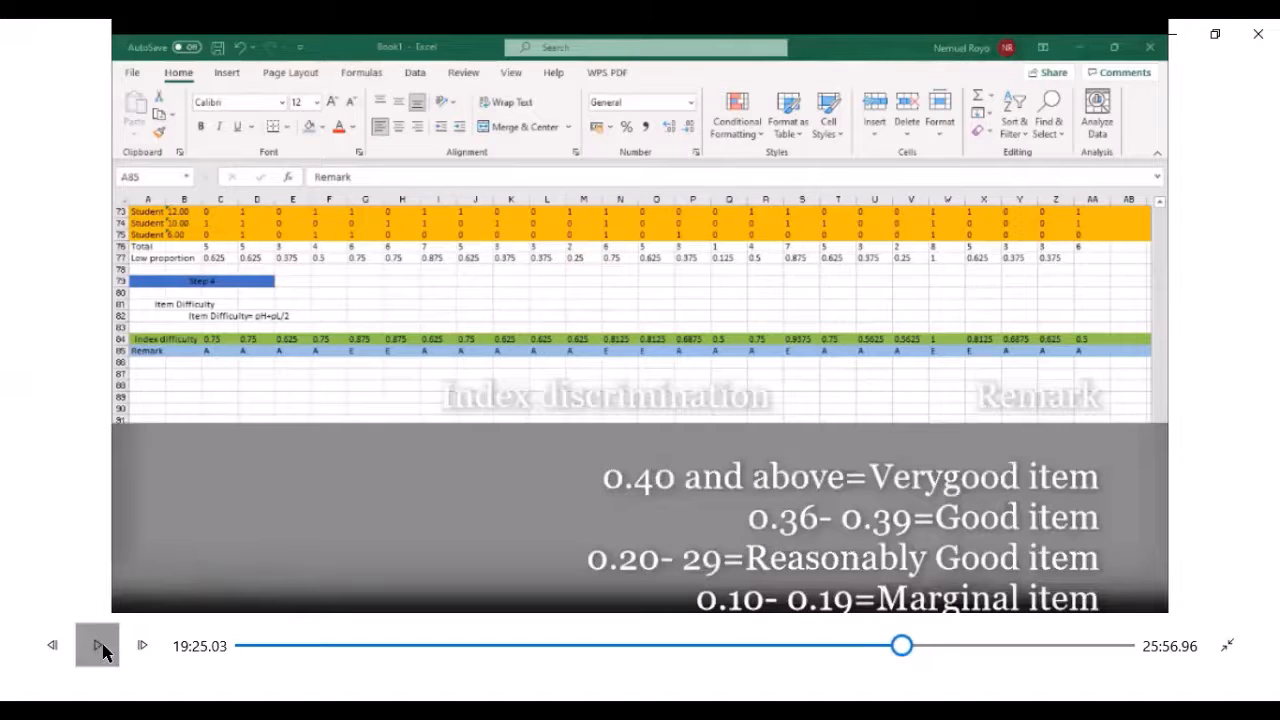
pyautogui.click(100, 647)
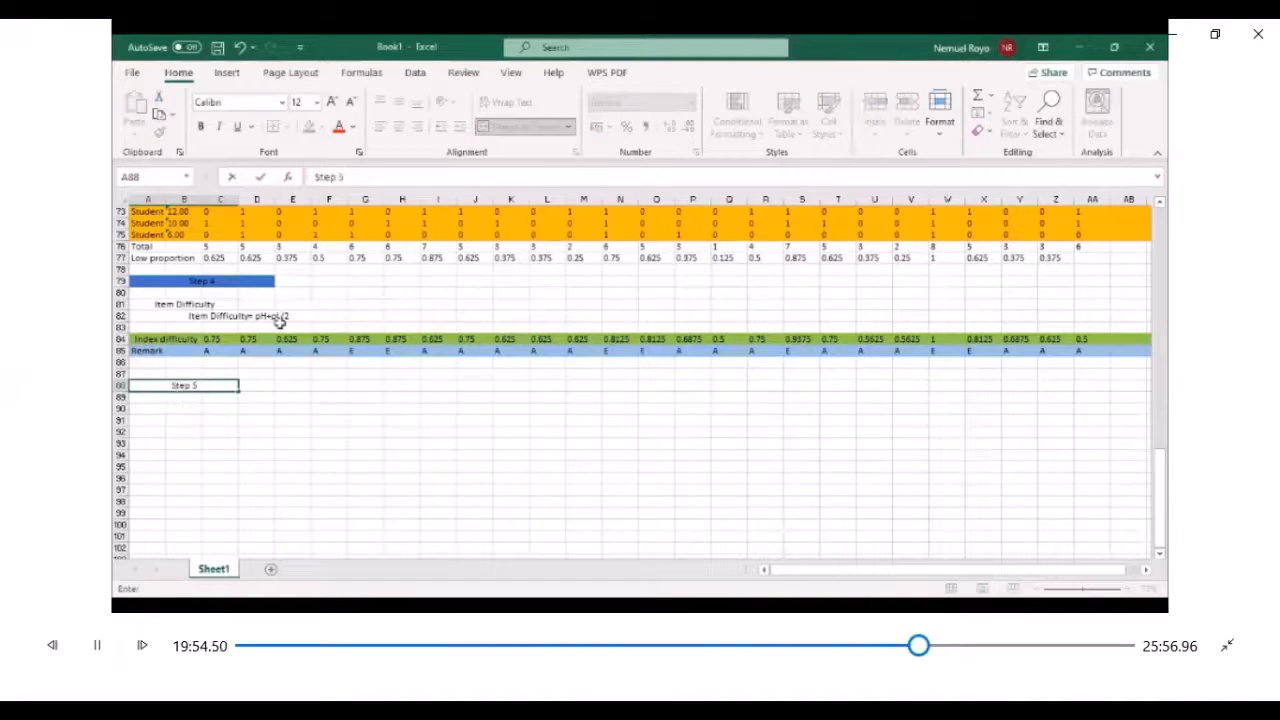
pyautogui.click(315, 126)
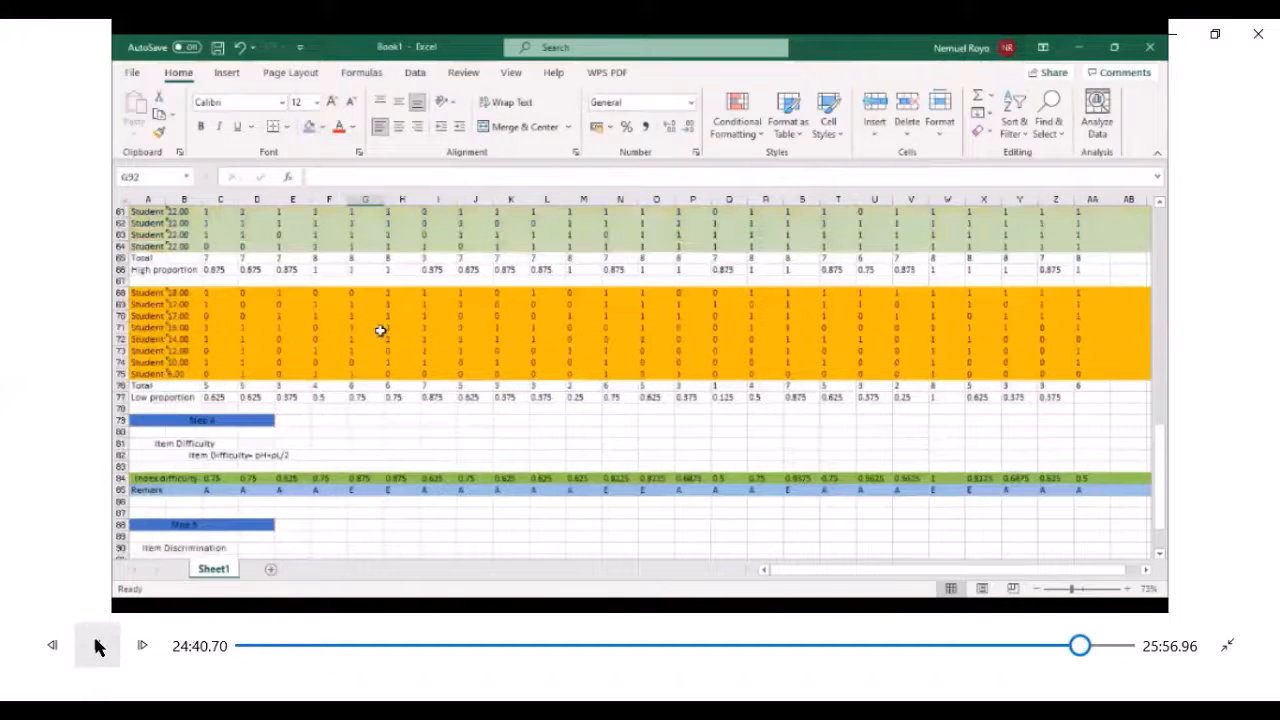
pyautogui.click(97, 647)
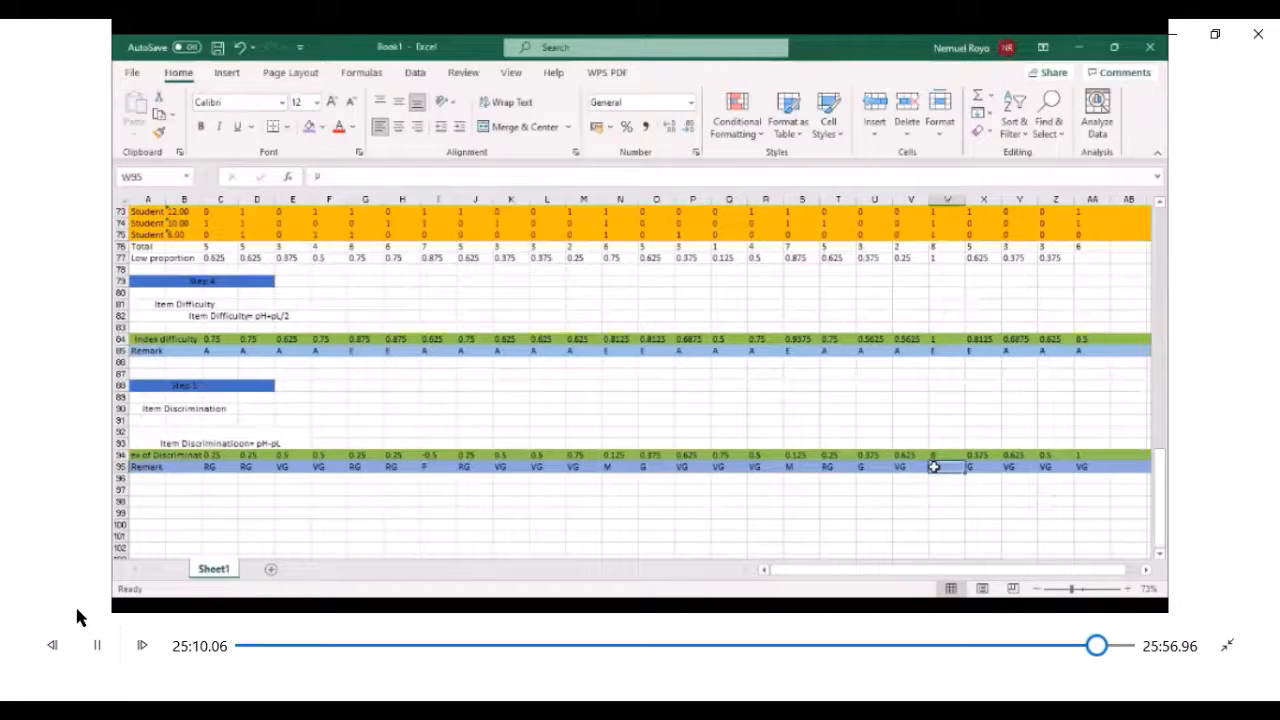
pyautogui.click(89, 646)
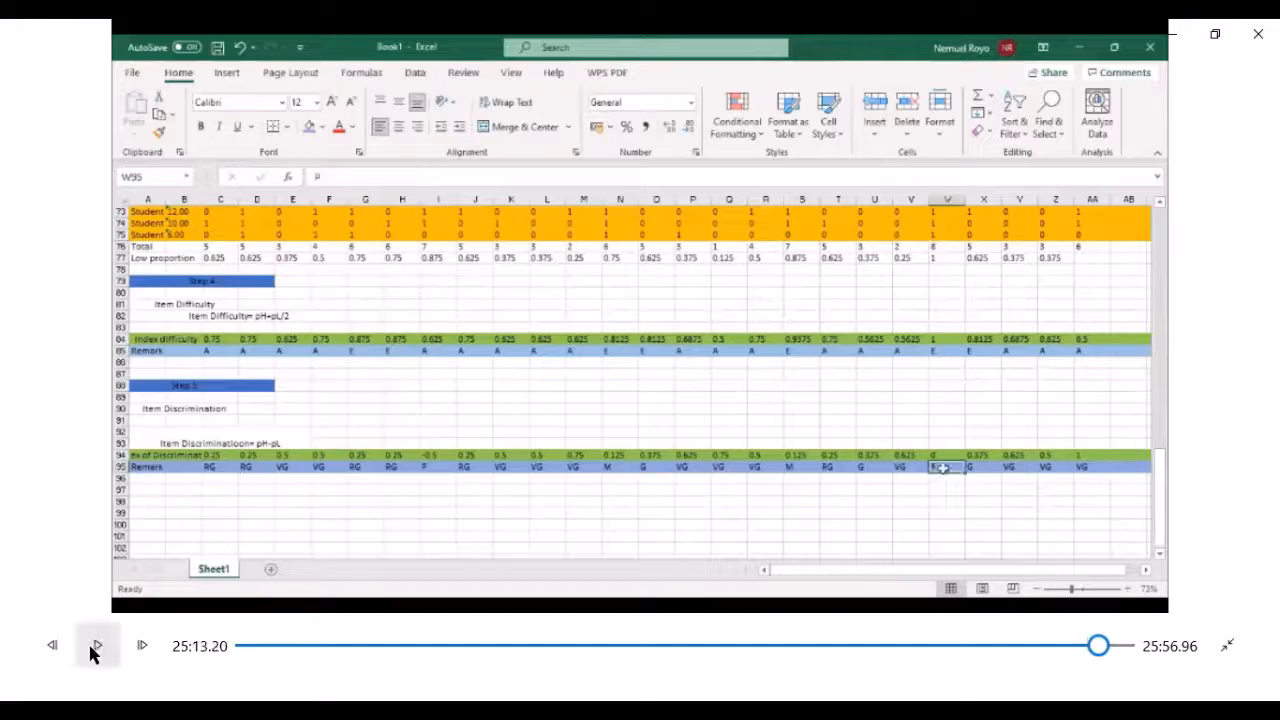
pyautogui.click(89, 646)
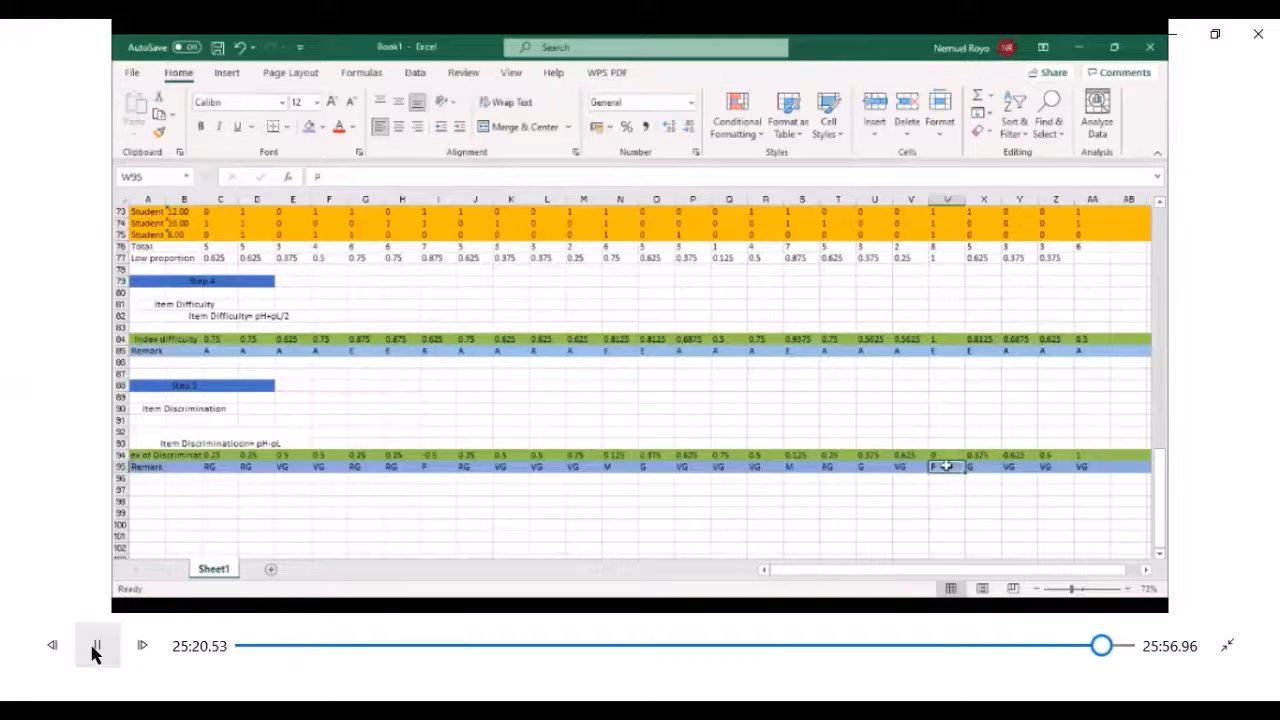
pyautogui.click(95, 648)
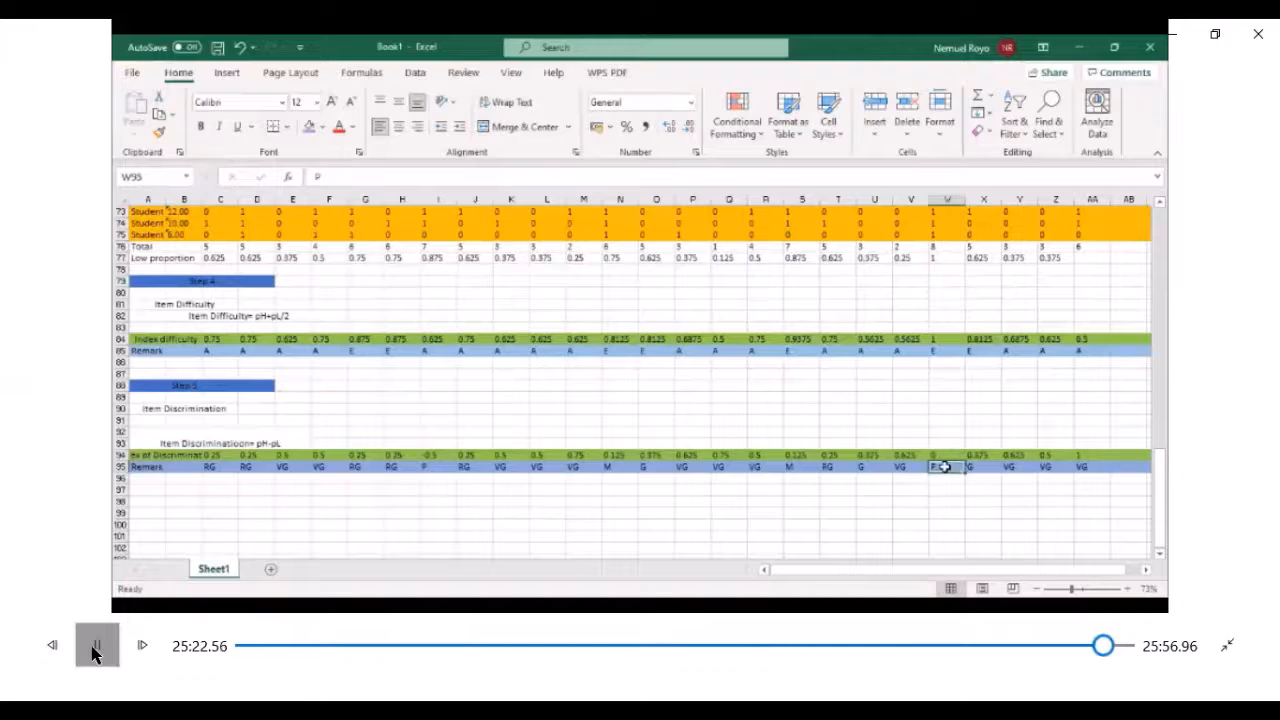
pyautogui.click(95, 651)
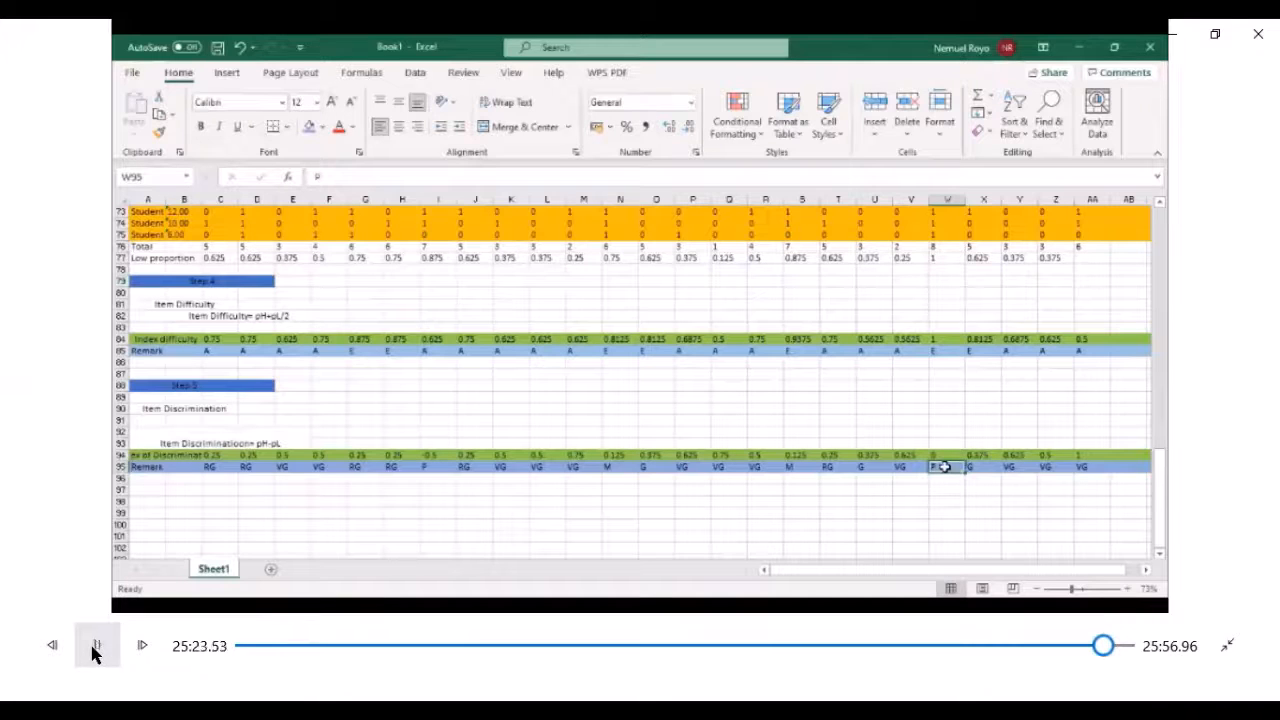